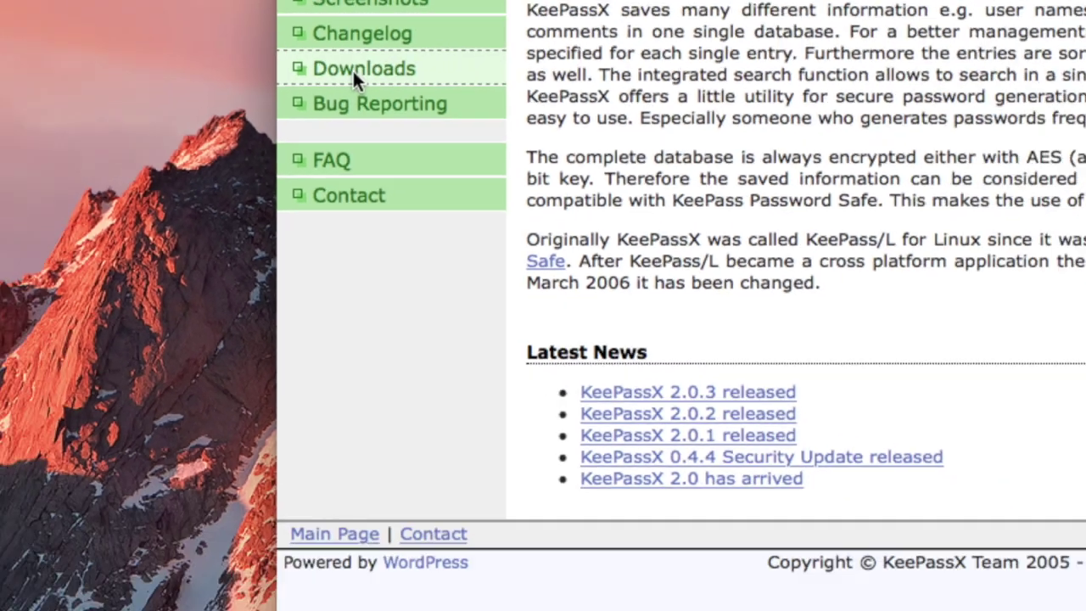
Open the KeePassX Downloads page listing the v2.0.3 Mac OS X binary bundle
{"action": "left_click", "coordinate": [356, 85]}
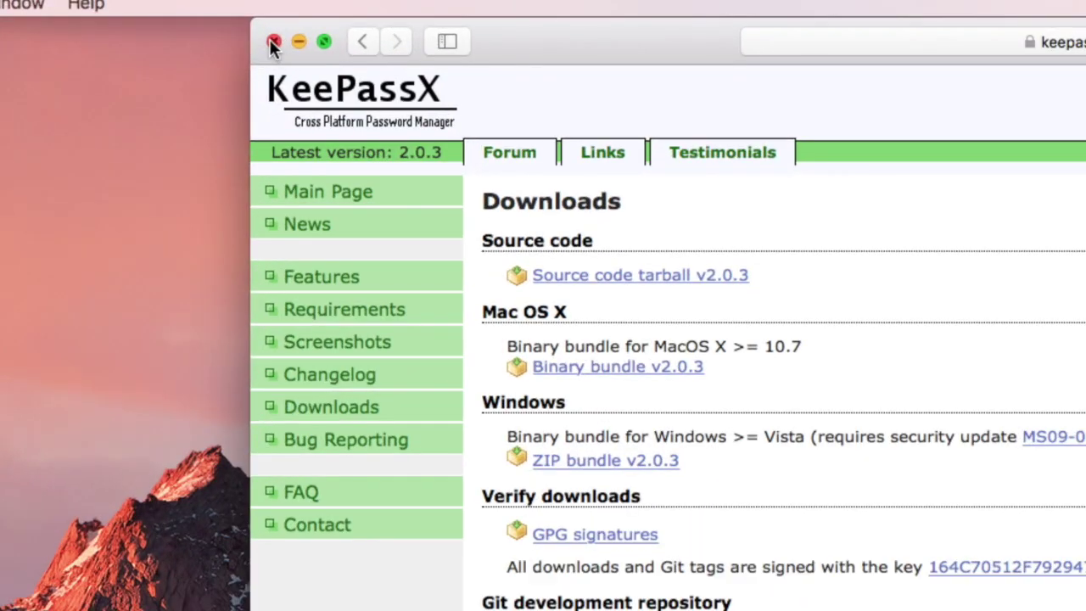
Close Safari and return to KeePassX's new-database master key dialog, ready for the password
{"action": "left_click", "coordinate": [272, 43]}
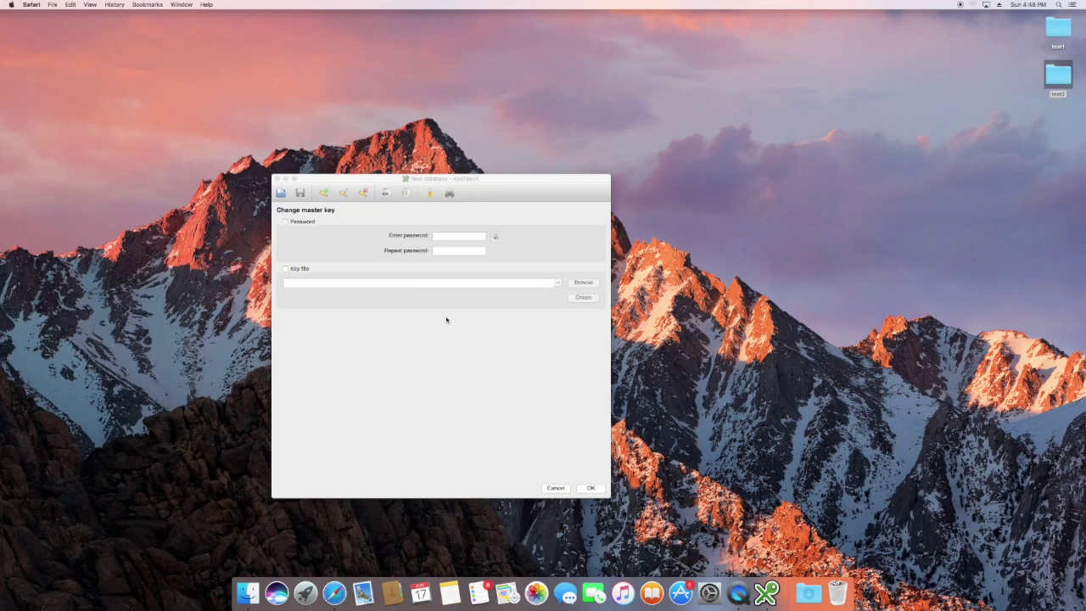
{"action": "left_click", "coordinate": [446, 320]}
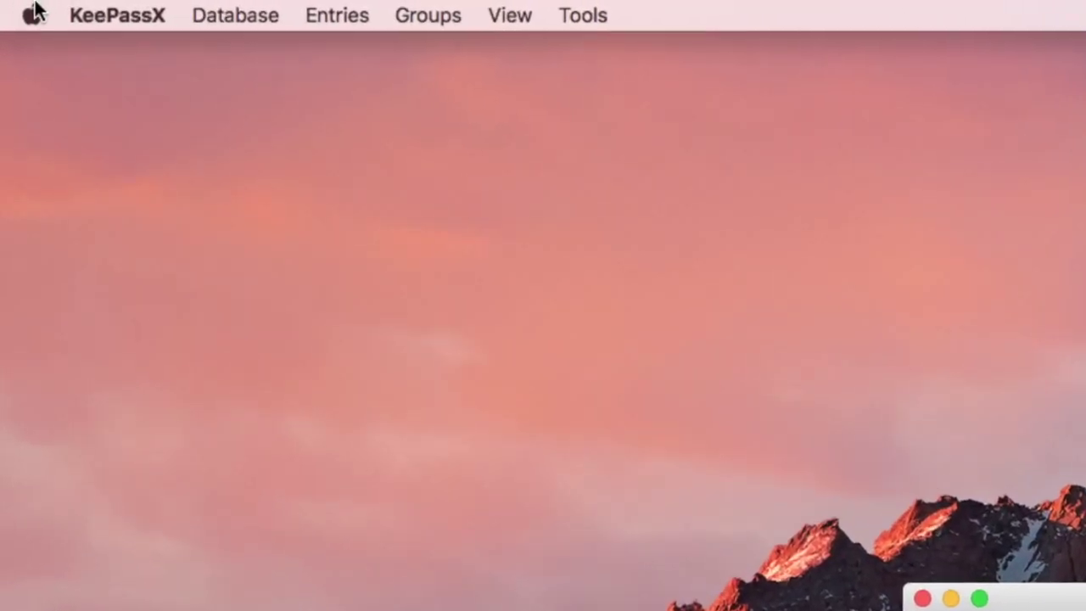
{"action": "left_click", "coordinate": [71, 5]}
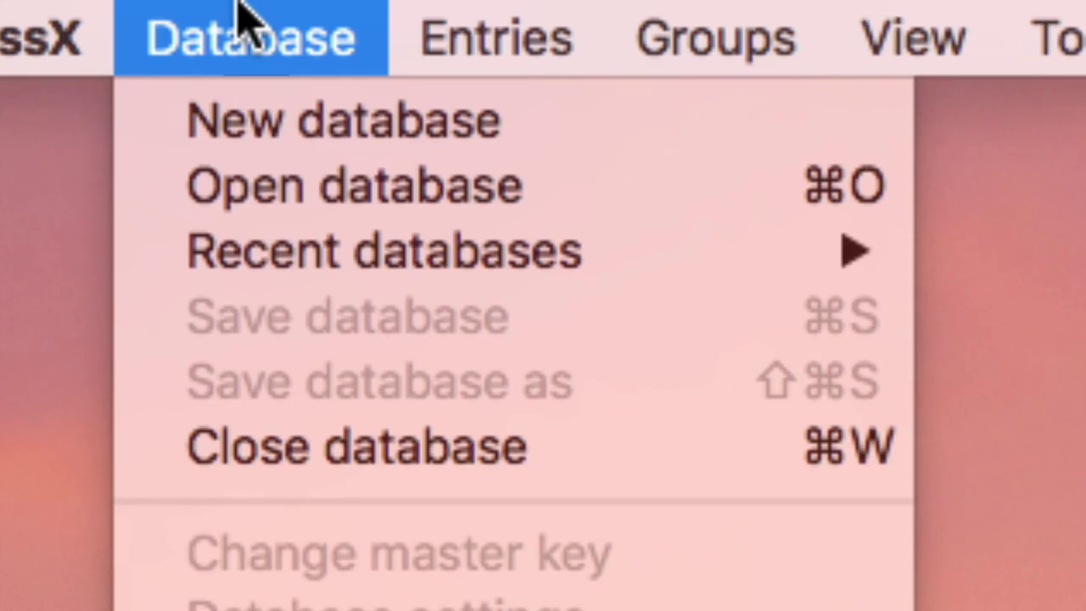
{"action": "left_click", "coordinate": [240, 5]}
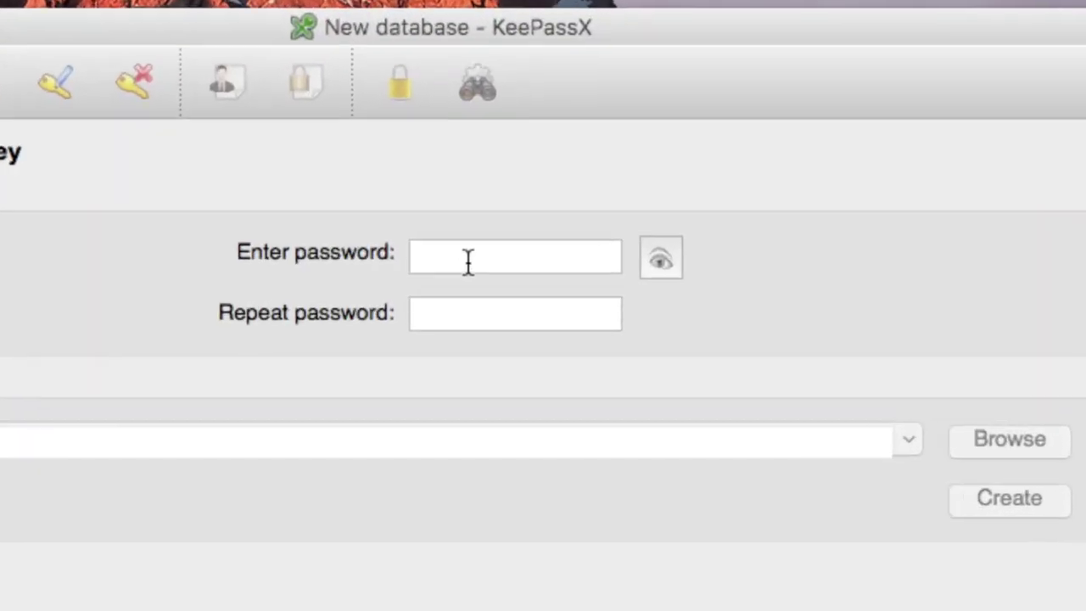
{"action": "left_click", "coordinate": [446, 237]}
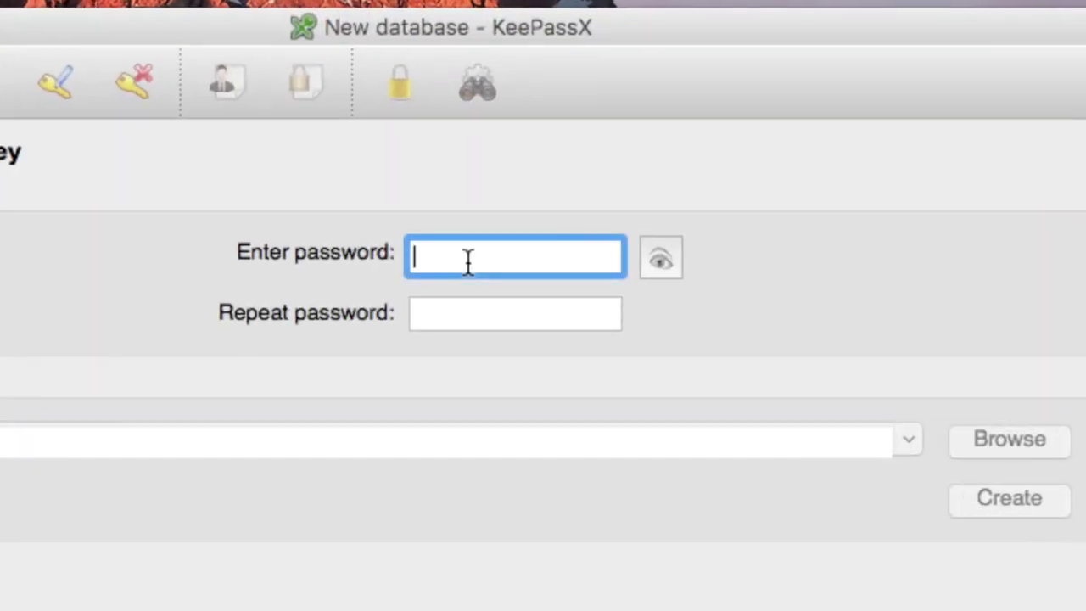
Enter the master password, repeat it, and enable the Key file option
{"action": "type", "text": "••"}
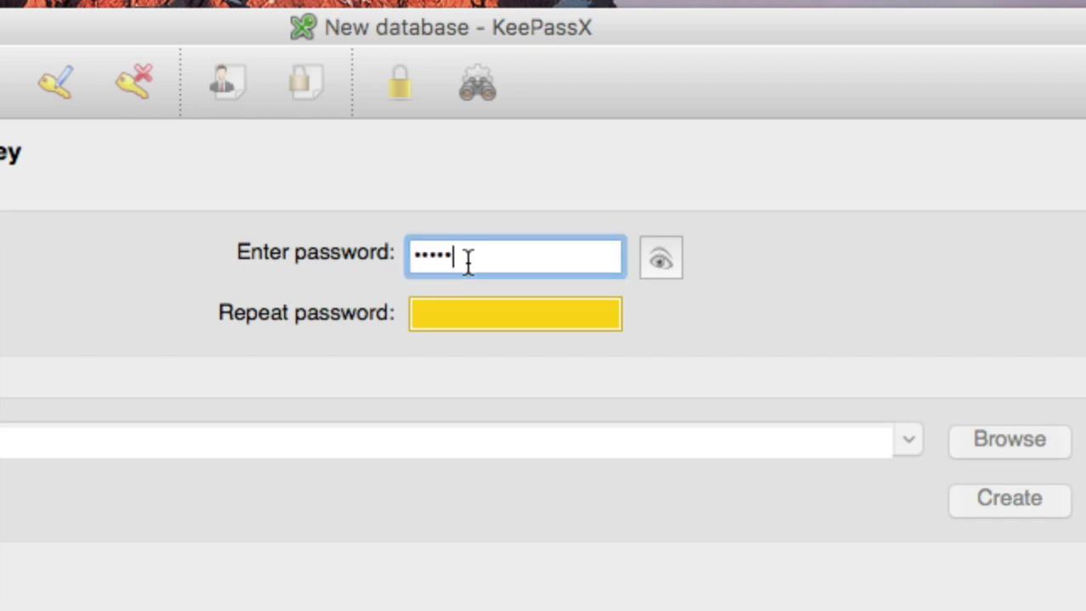
{"action": "left_click", "coordinate": [464, 312]}
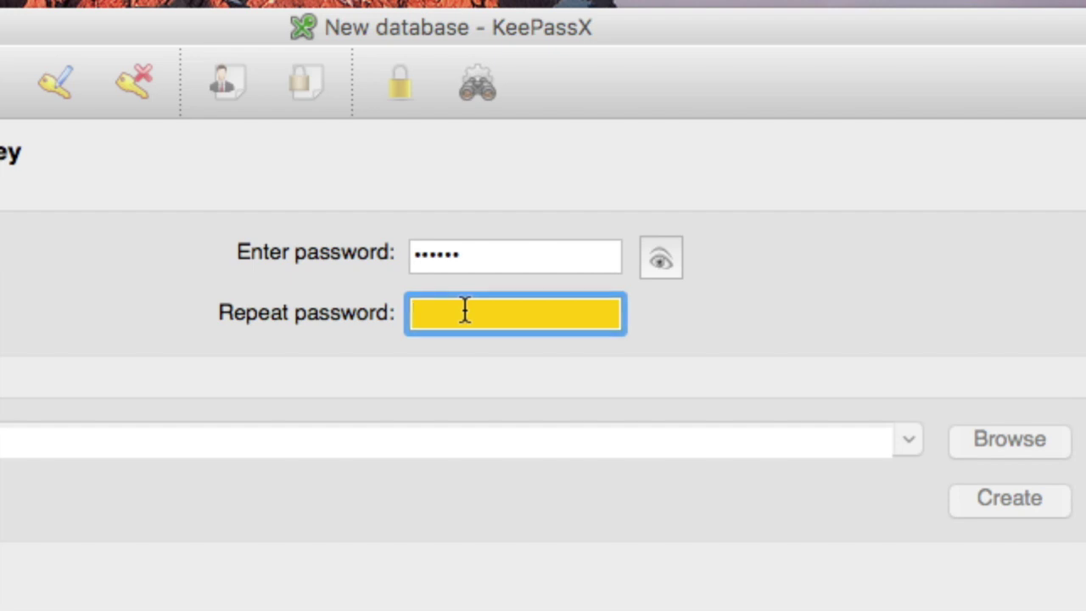
{"action": "type", "text": "••"}
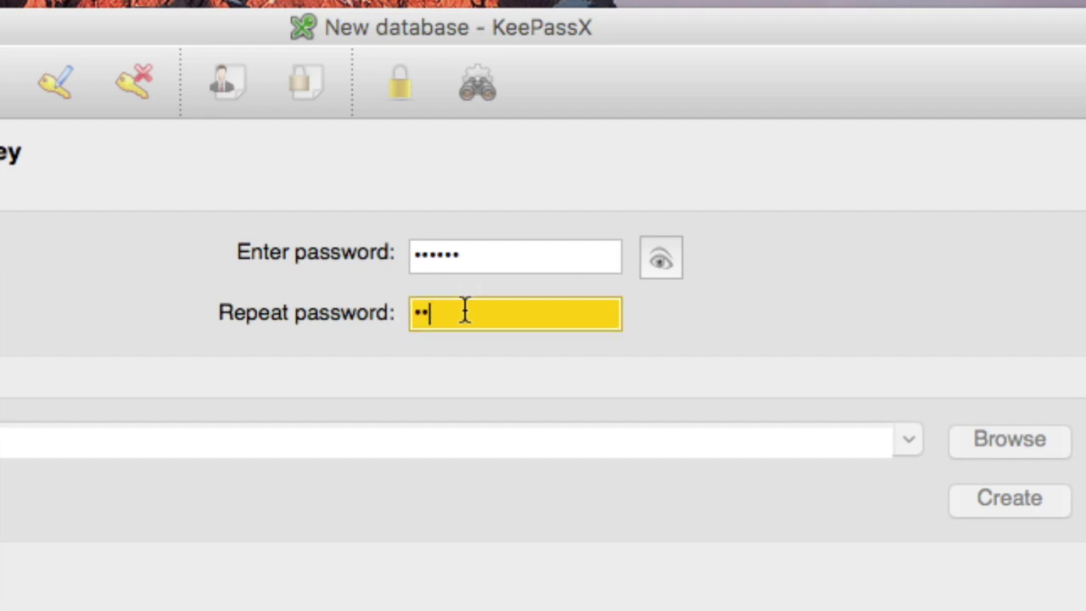
{"action": "type", "text": "••••"}
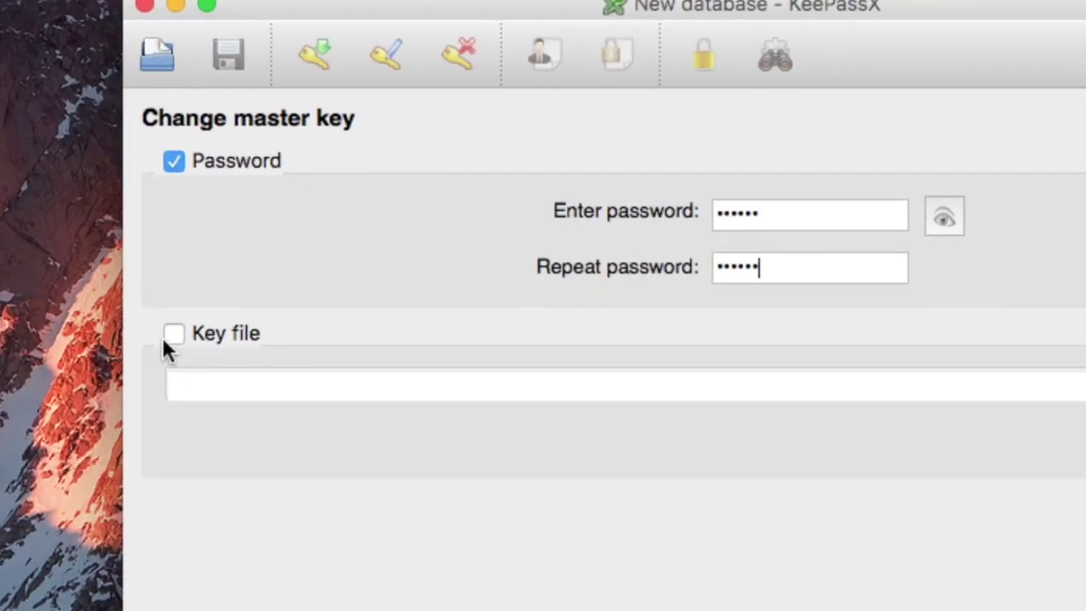
{"action": "left_click", "coordinate": [172, 336]}
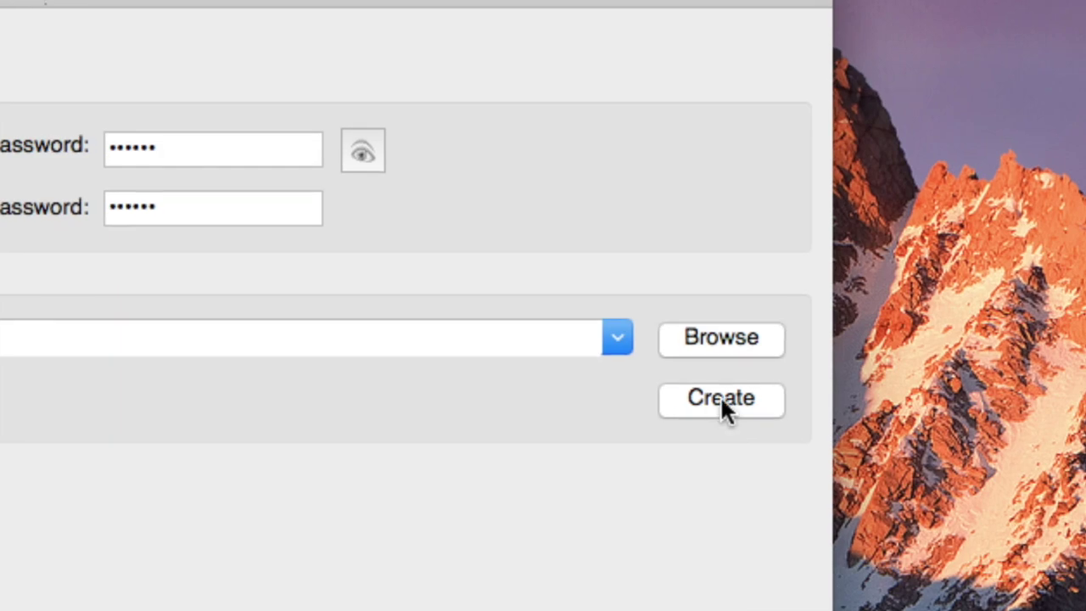
Generate a key file 123.key saved in Desktop/test1 as the database's key file
{"action": "left_click", "coordinate": [717, 402]}
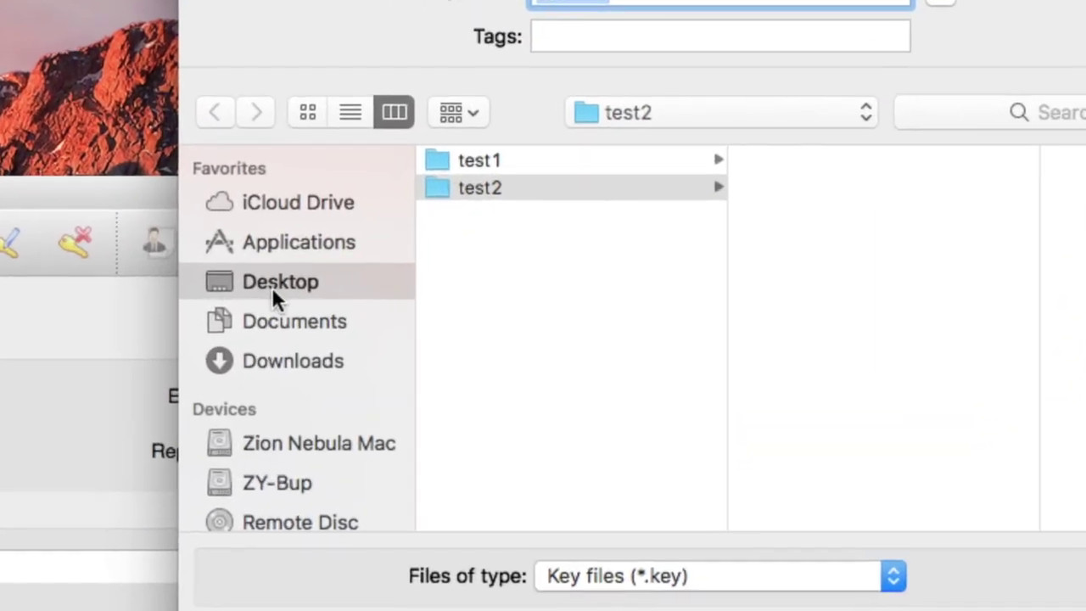
{"action": "left_click", "coordinate": [270, 282]}
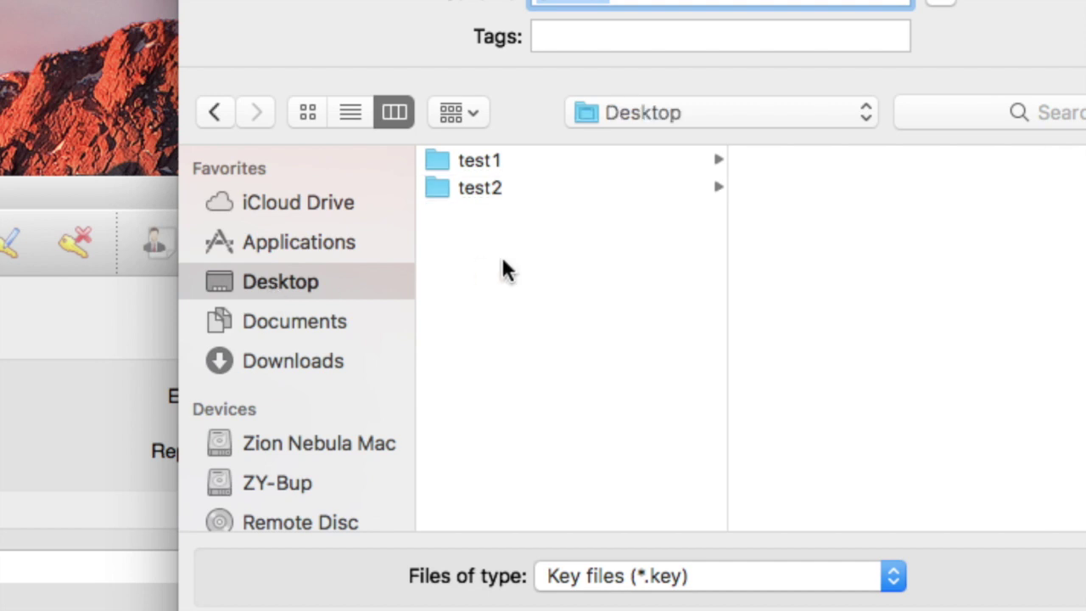
{"action": "left_click", "coordinate": [484, 164]}
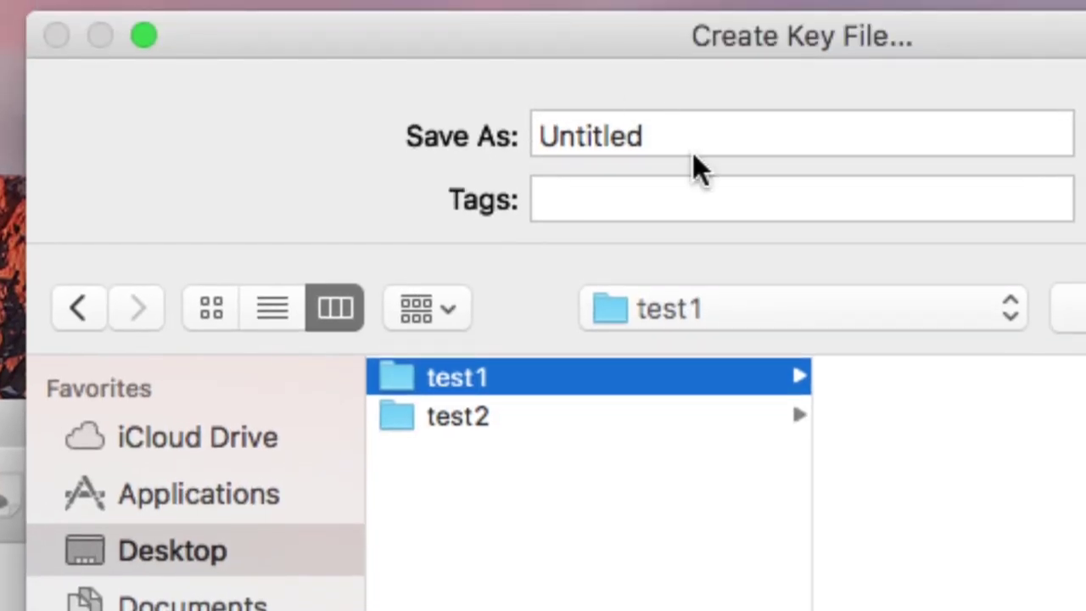
{"action": "left_click", "coordinate": [684, 141]}
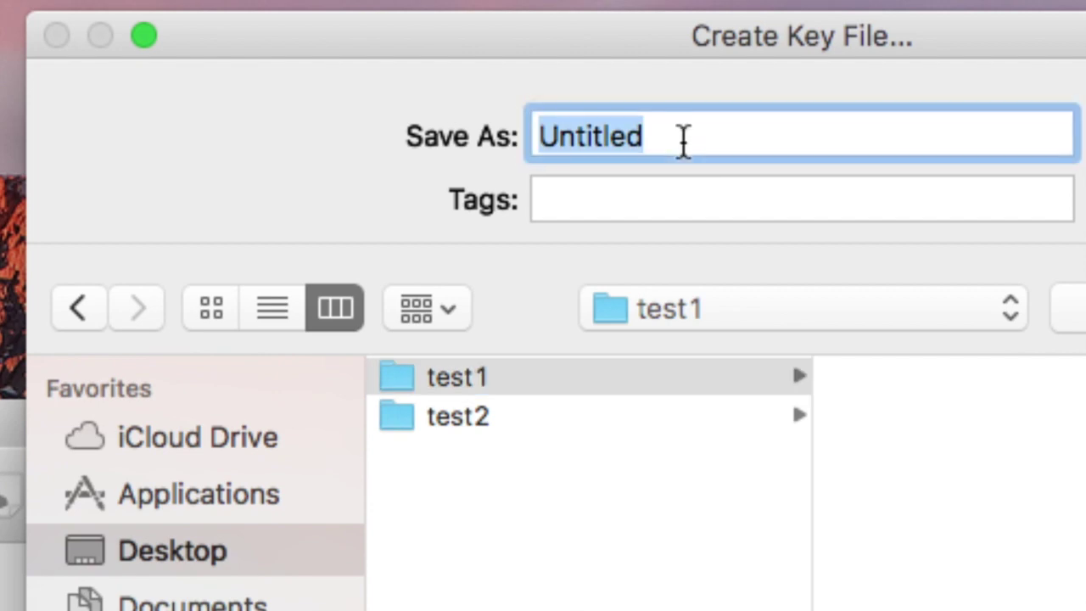
{"action": "type", "text": "123"}
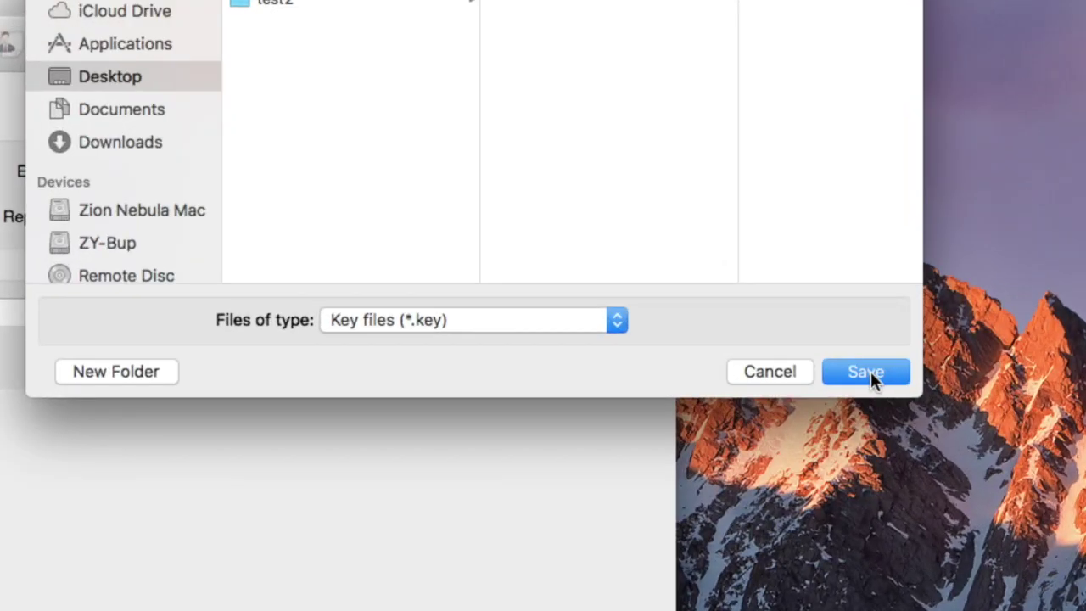
{"action": "left_click", "coordinate": [865, 369]}
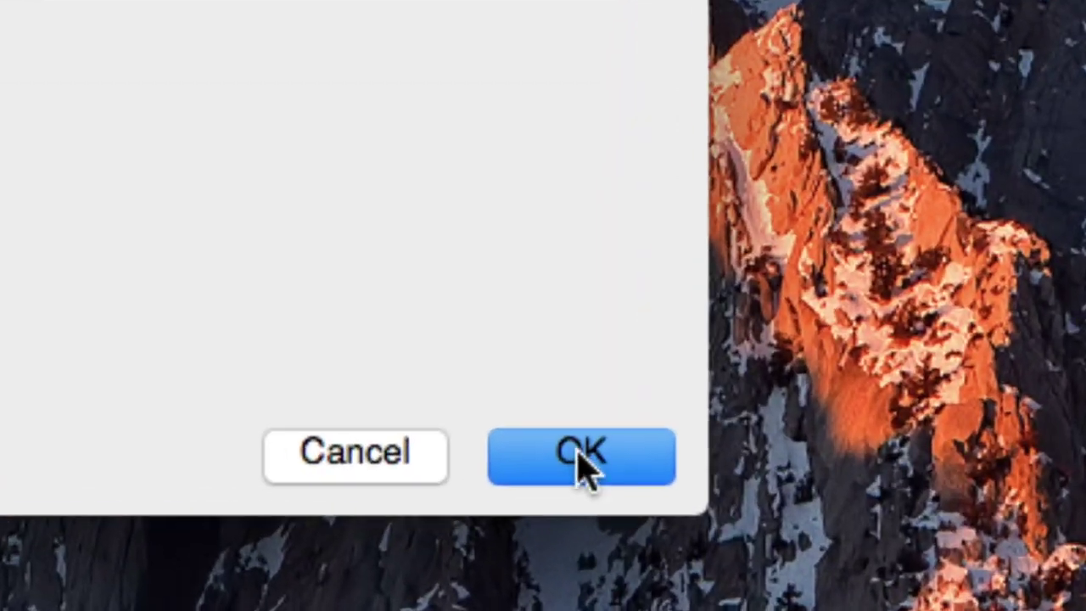
Confirm the master key, then add a Root entry titled google with a username
{"action": "left_click", "coordinate": [587, 473]}
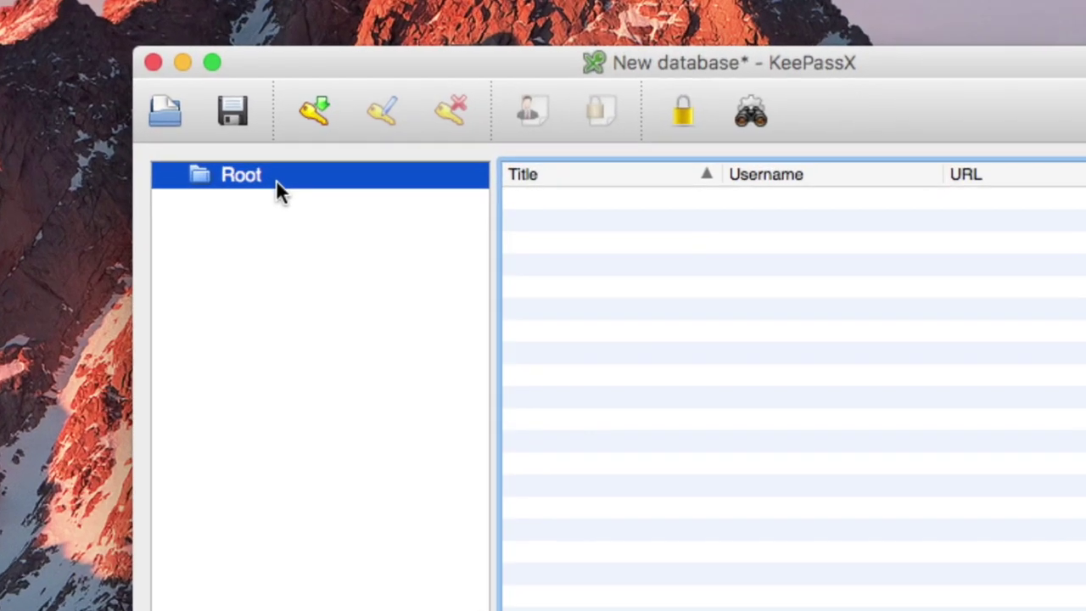
{"action": "left_click", "coordinate": [313, 108]}
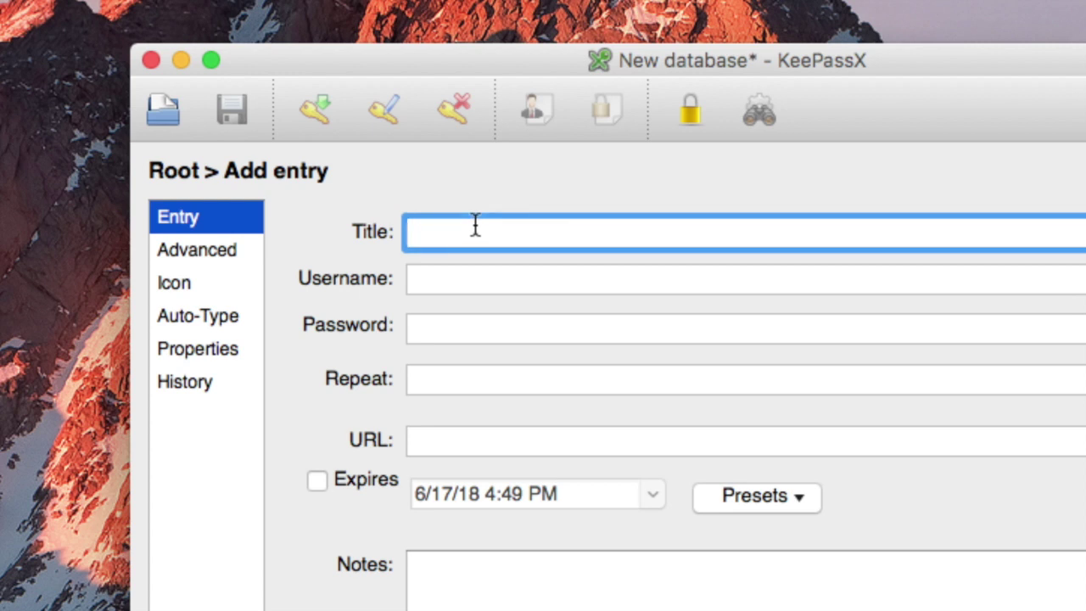
{"action": "type", "text": "google"}
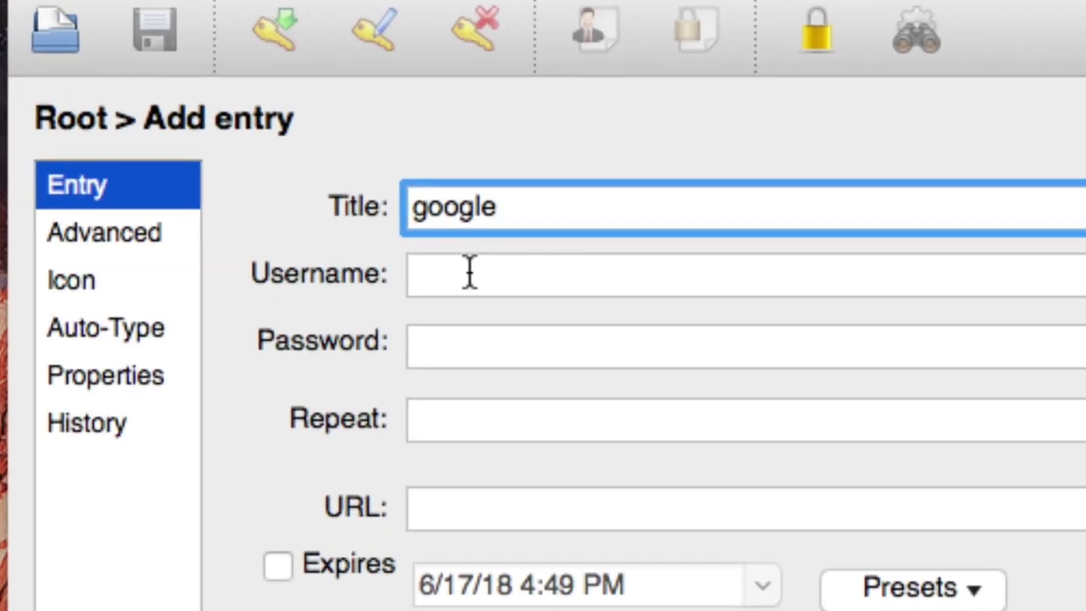
{"action": "left_click", "coordinate": [451, 280]}
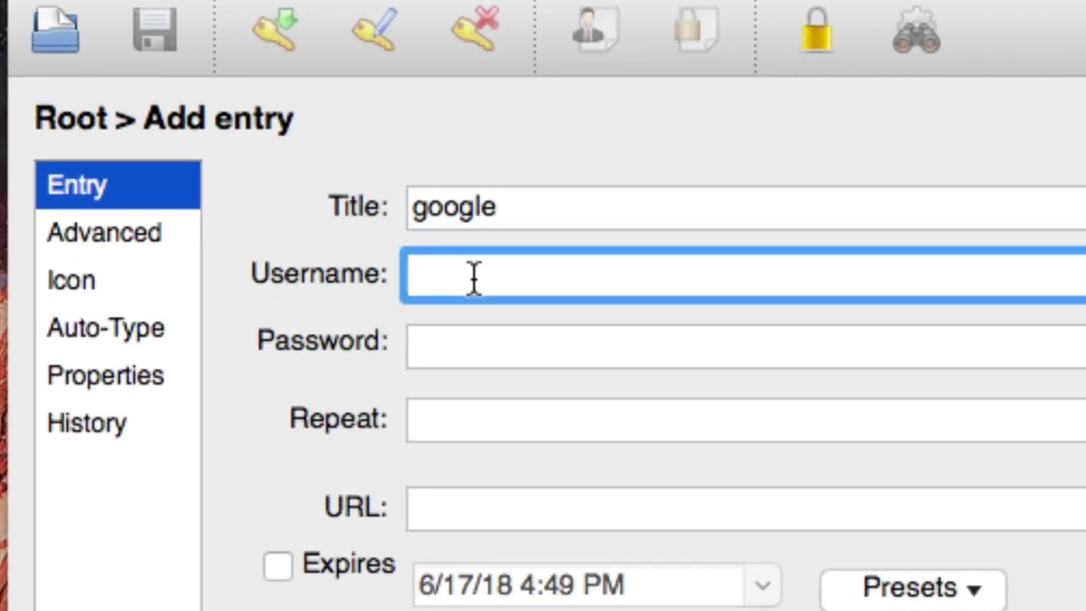
{"action": "type", "text": "sder"}
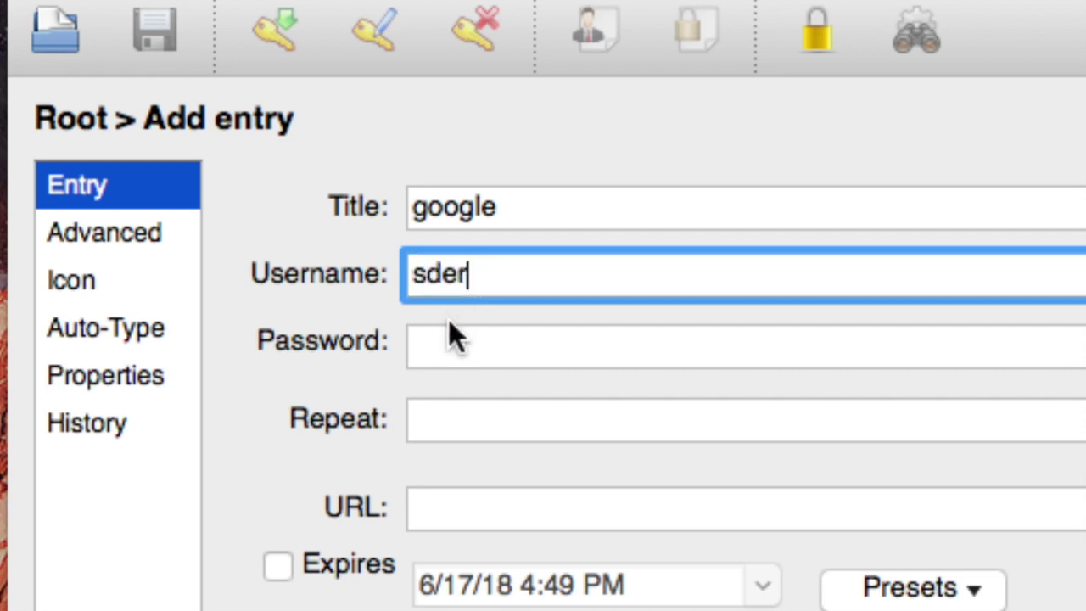
{"action": "left_click", "coordinate": [452, 344]}
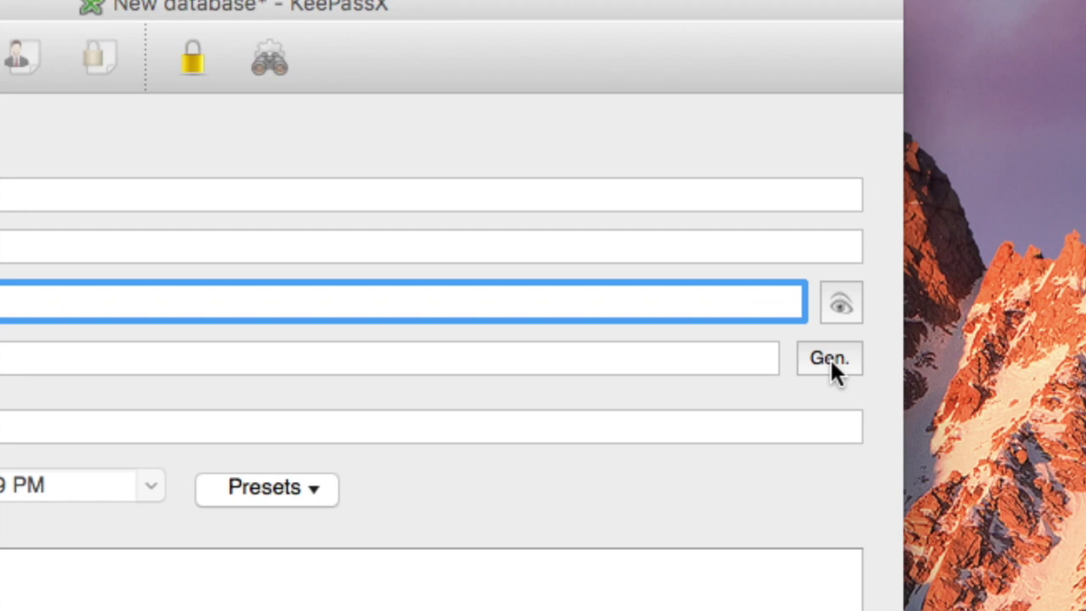
Fill the google entry's Password and Repeat fields with a generated 16-character password
{"action": "left_click", "coordinate": [830, 357]}
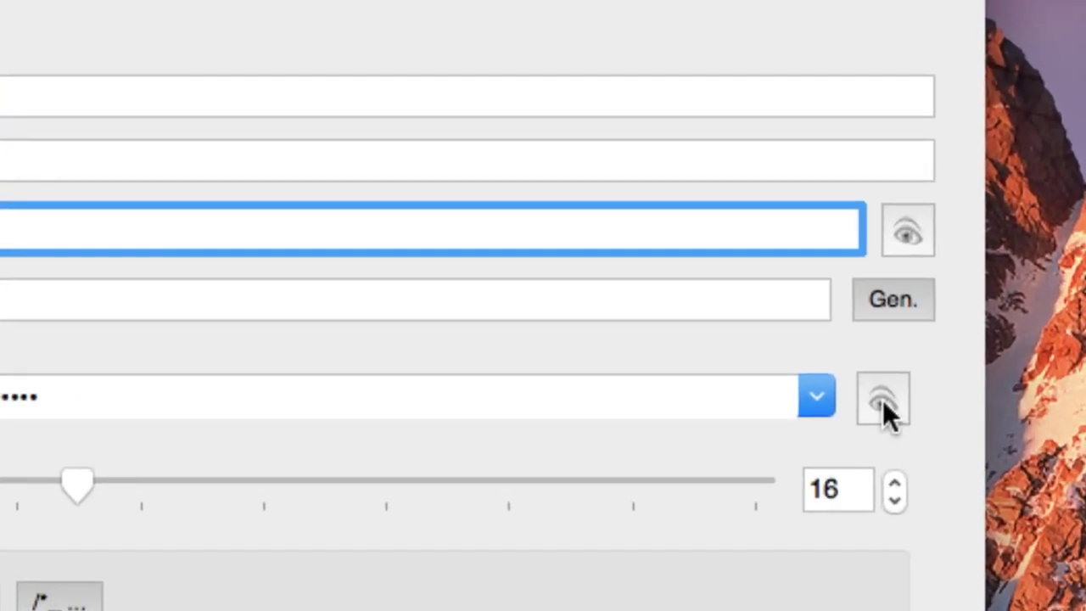
{"action": "left_click", "coordinate": [882, 399]}
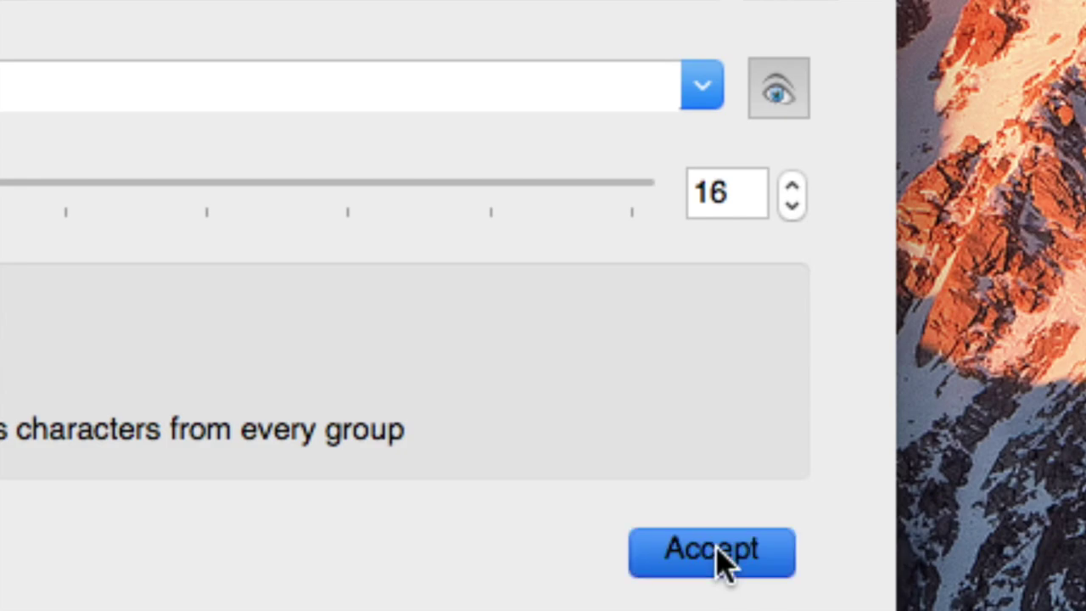
{"action": "left_click", "coordinate": [732, 573]}
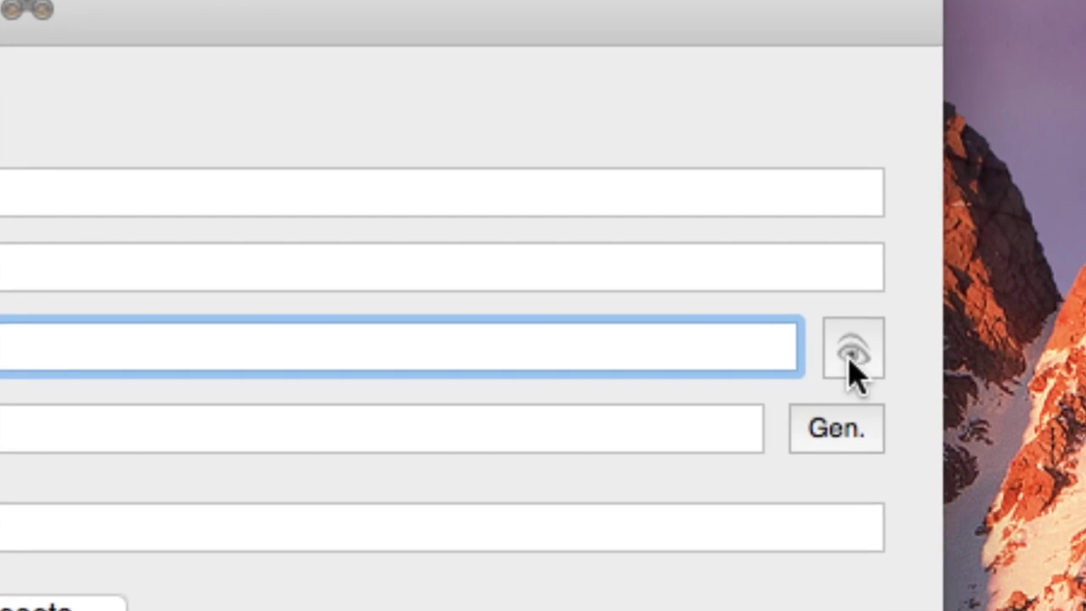
Review the google entry's password, add it to the Root group, and bring up Save database
{"action": "left_click", "coordinate": [940, 367]}
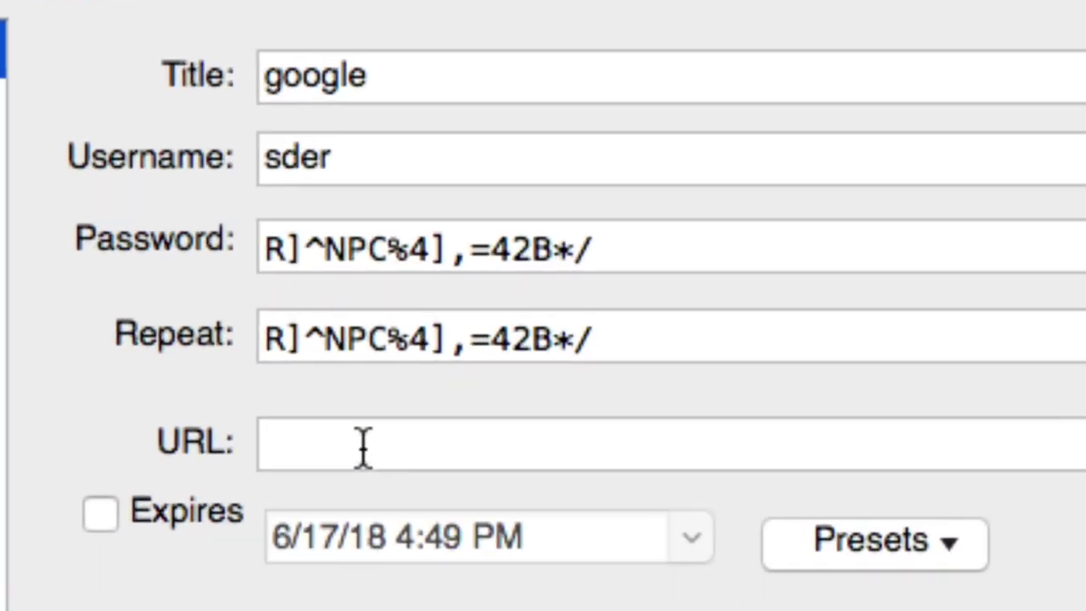
{"action": "left_click", "coordinate": [359, 479]}
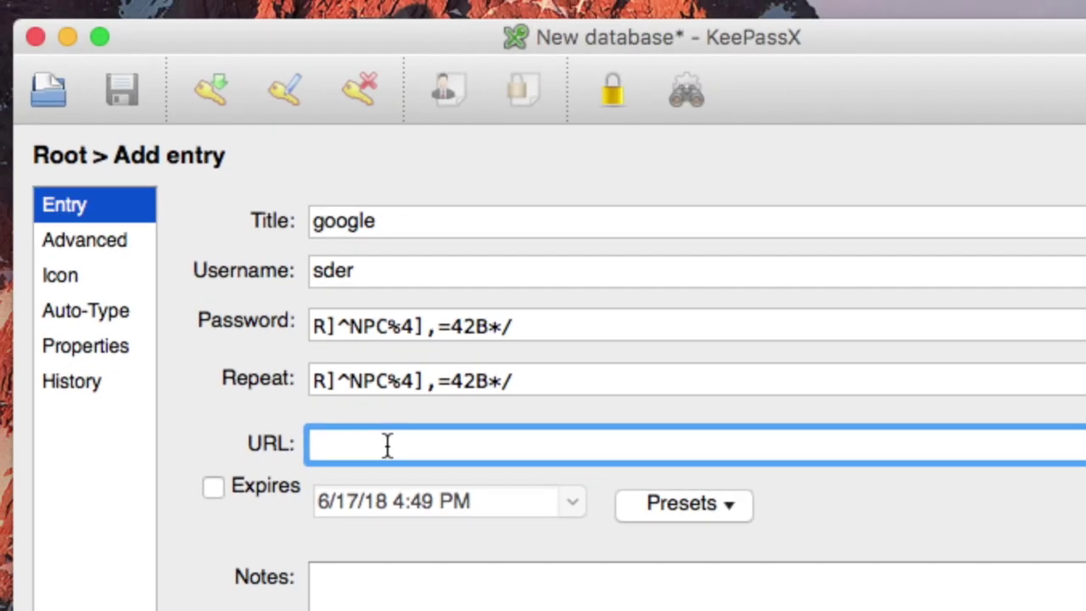
{"action": "left_click", "coordinate": [722, 503]}
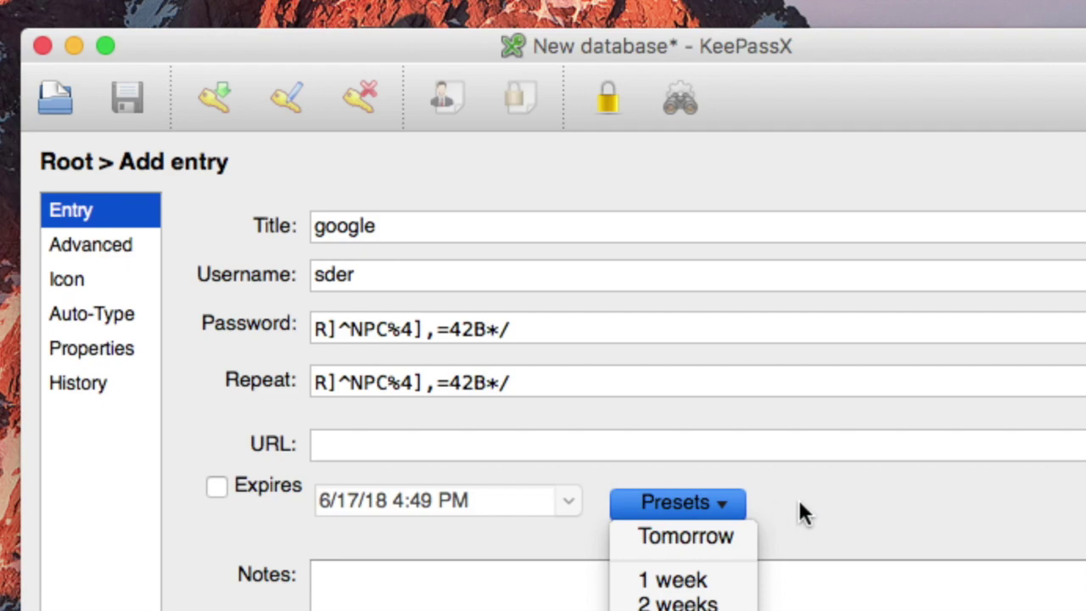
{"action": "key", "text": "Escape"}
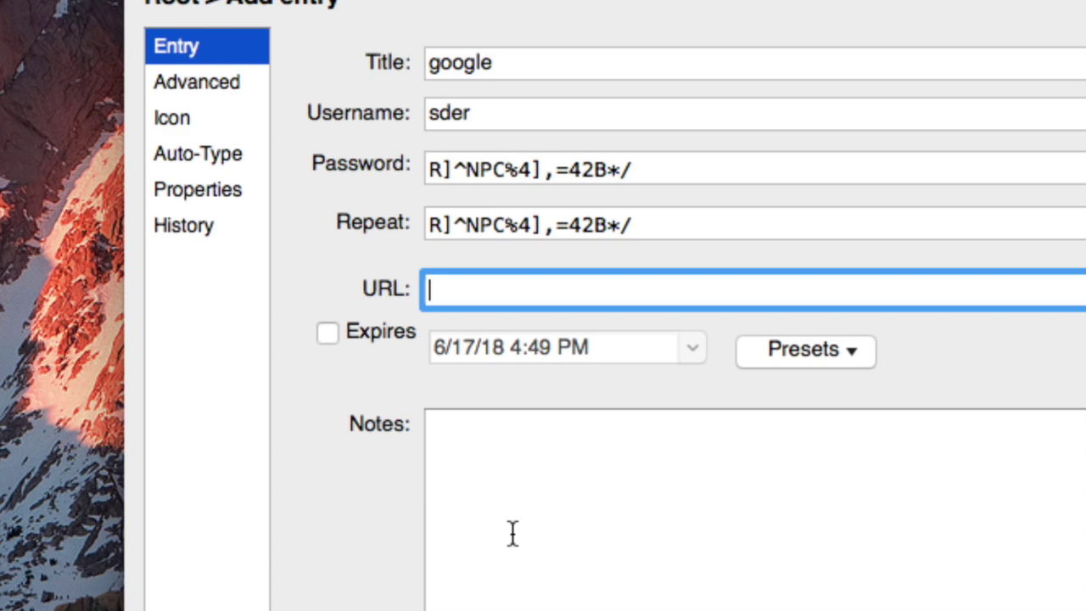
{"action": "left_click", "coordinate": [498, 465]}
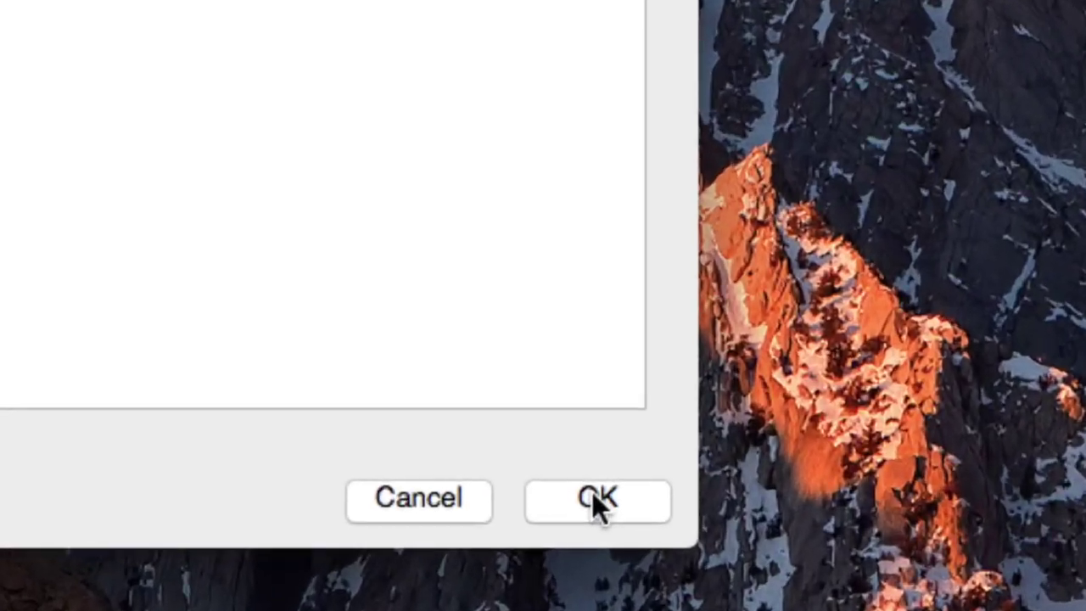
{"action": "left_click", "coordinate": [648, 537]}
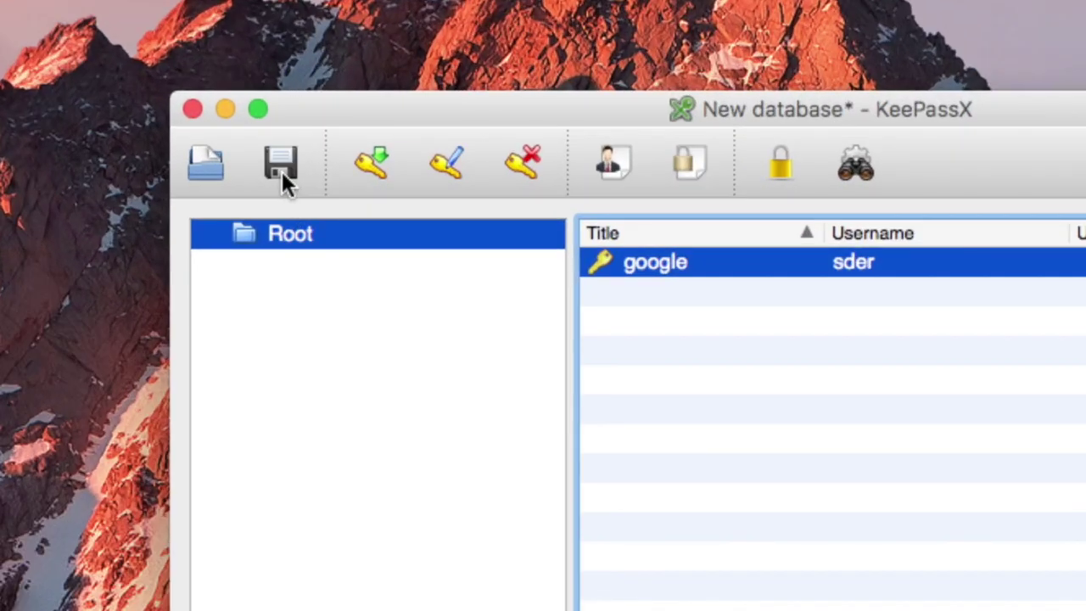
{"action": "left_click", "coordinate": [282, 171]}
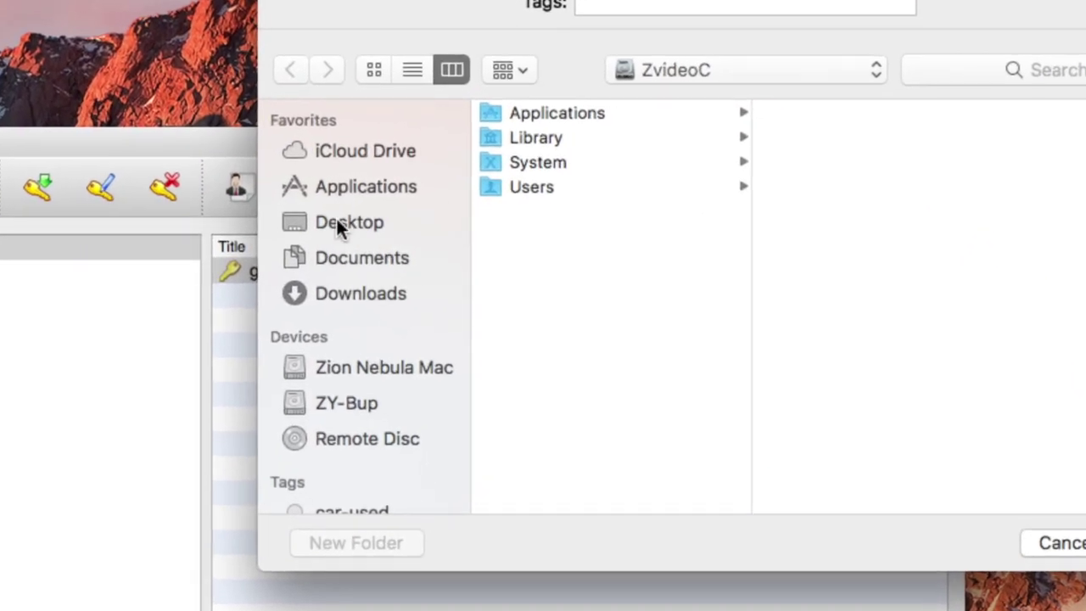
Save the database as 123db.kdbx in the Desktop's test2 folder
{"action": "left_click", "coordinate": [336, 222]}
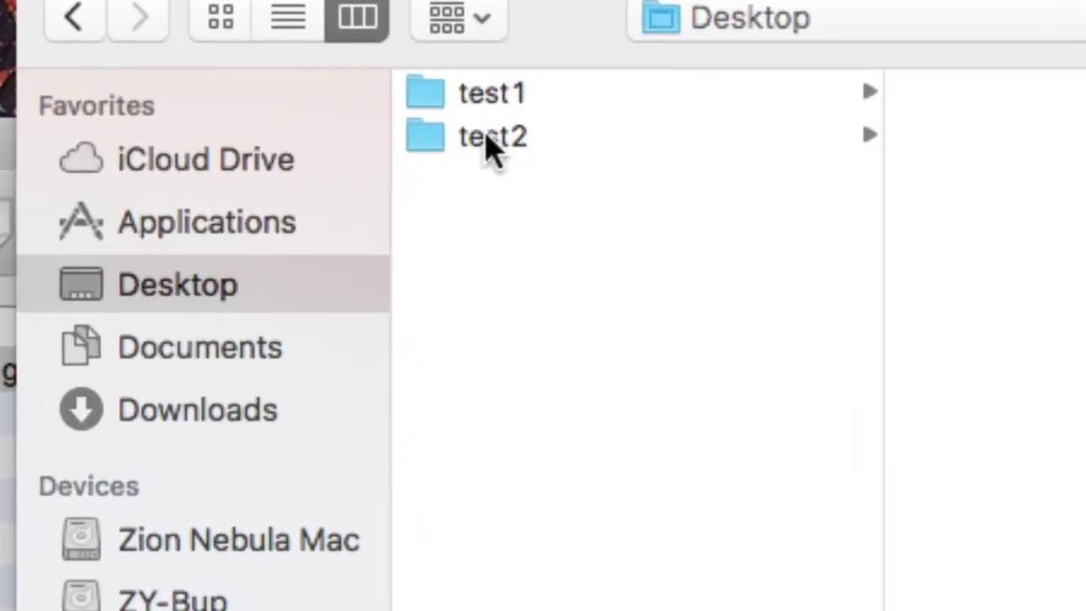
{"action": "left_click", "coordinate": [487, 137]}
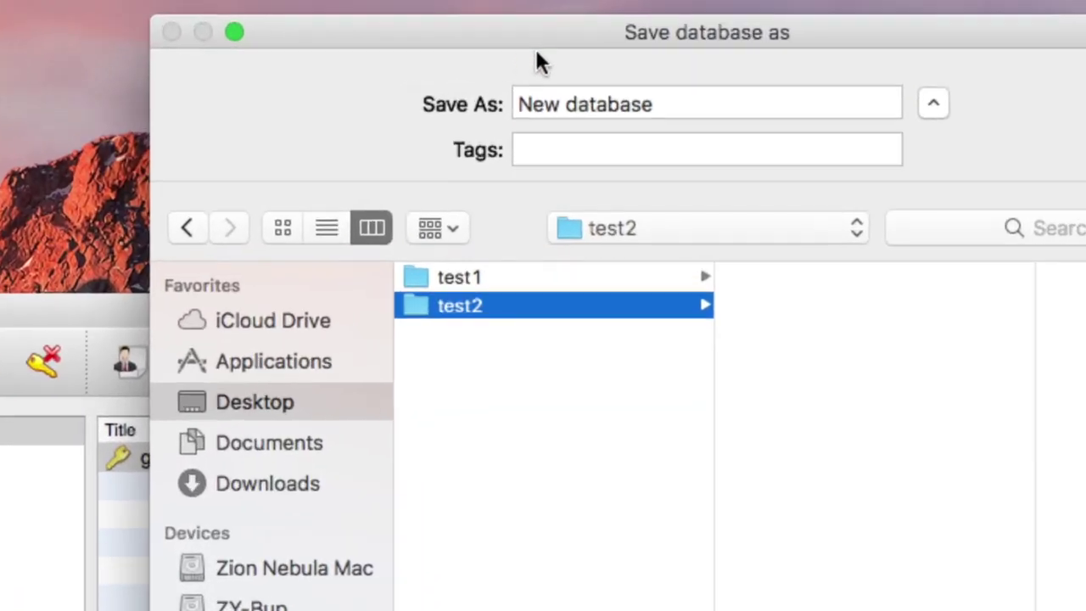
{"action": "left_click", "coordinate": [655, 104]}
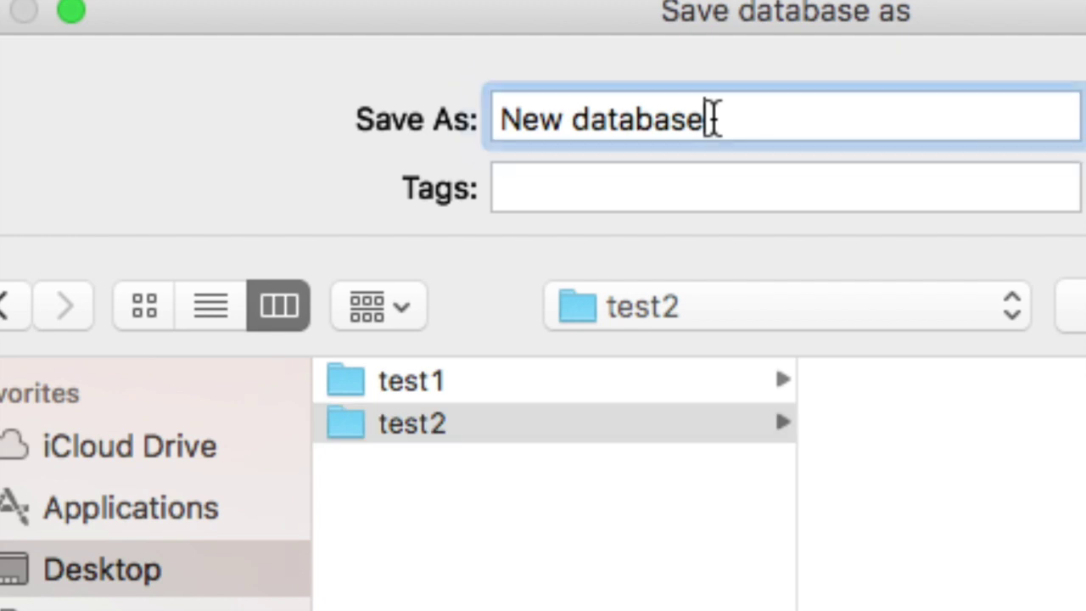
{"action": "left_click_drag", "start_coordinate": [712, 119], "coordinate": [468, 109]}
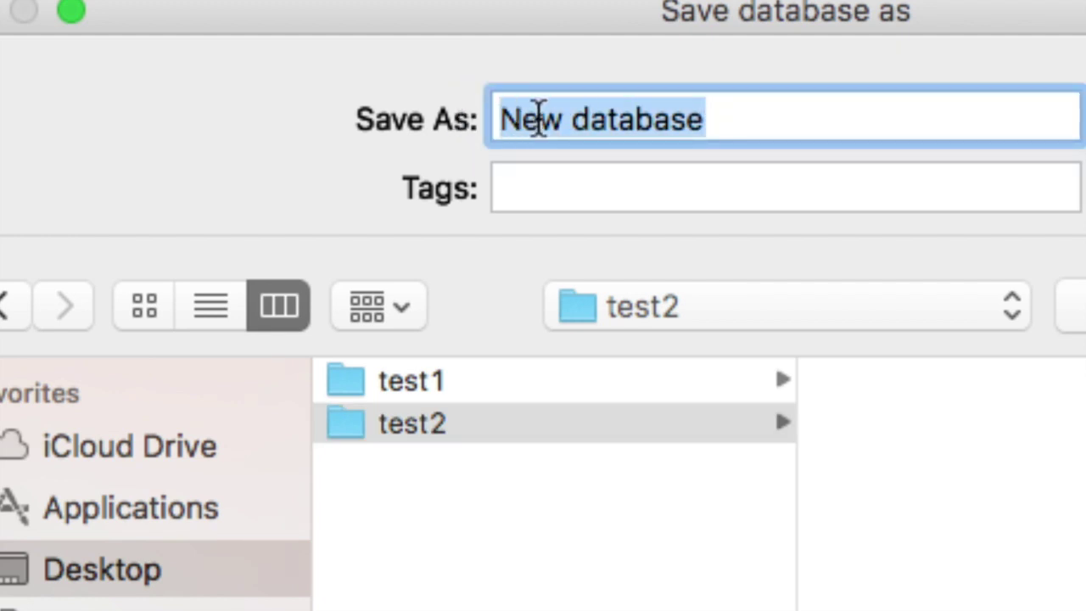
{"action": "type", "text": "123"}
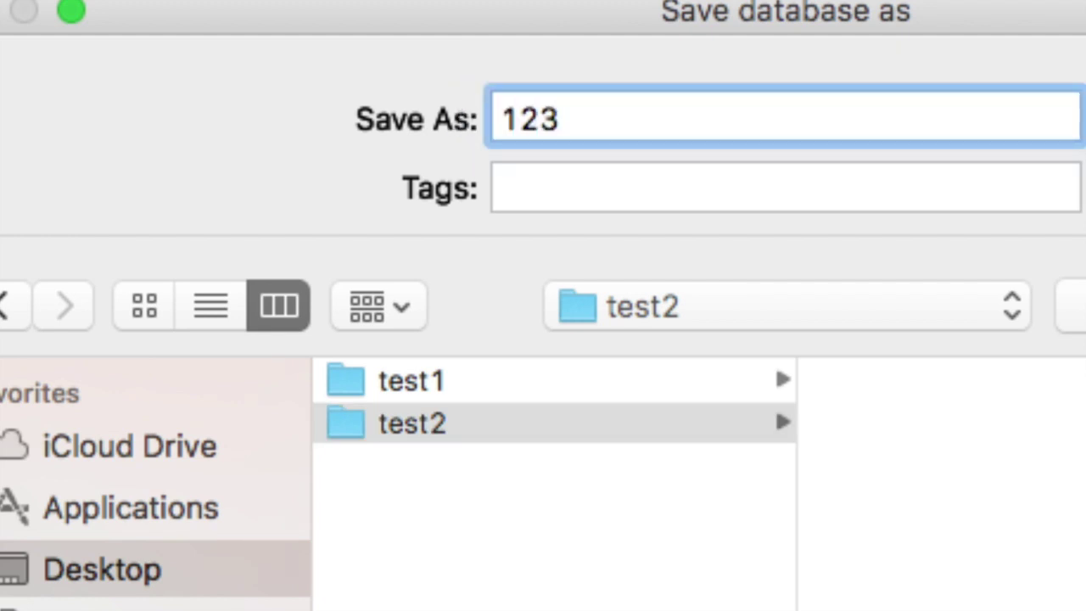
{"action": "type", "text": "db"}
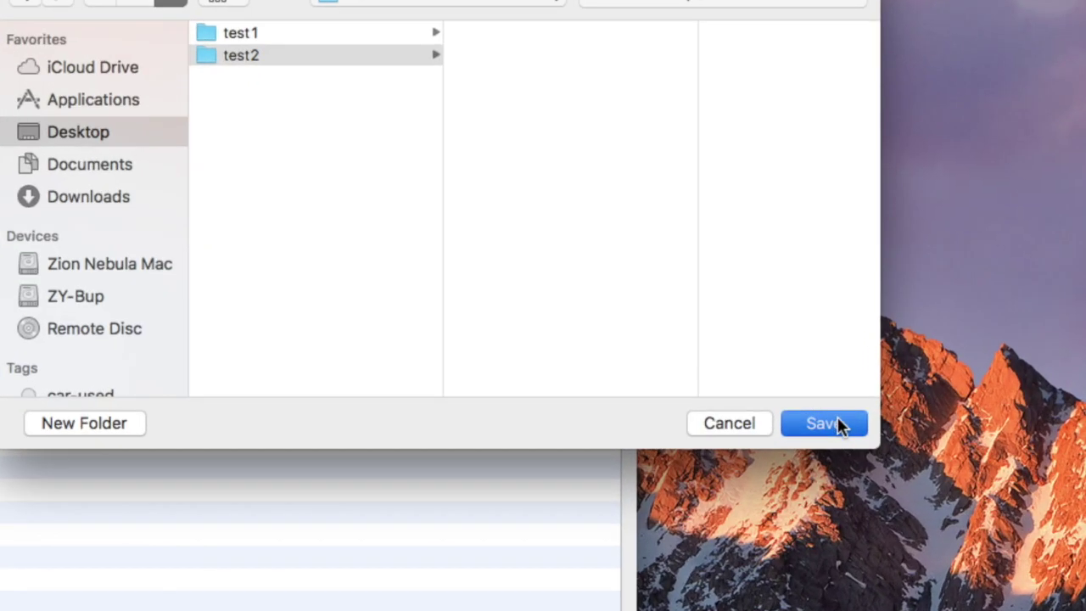
{"action": "left_click", "coordinate": [836, 419]}
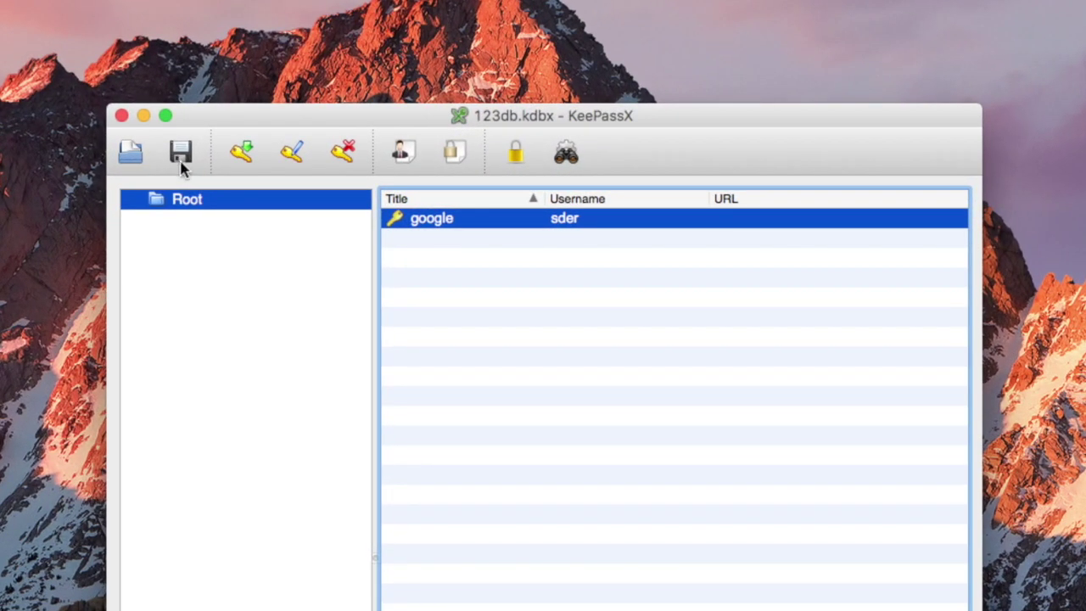
Add a new entry titled 123 with a username and bring up its password generator
{"action": "left_click", "coordinate": [243, 158]}
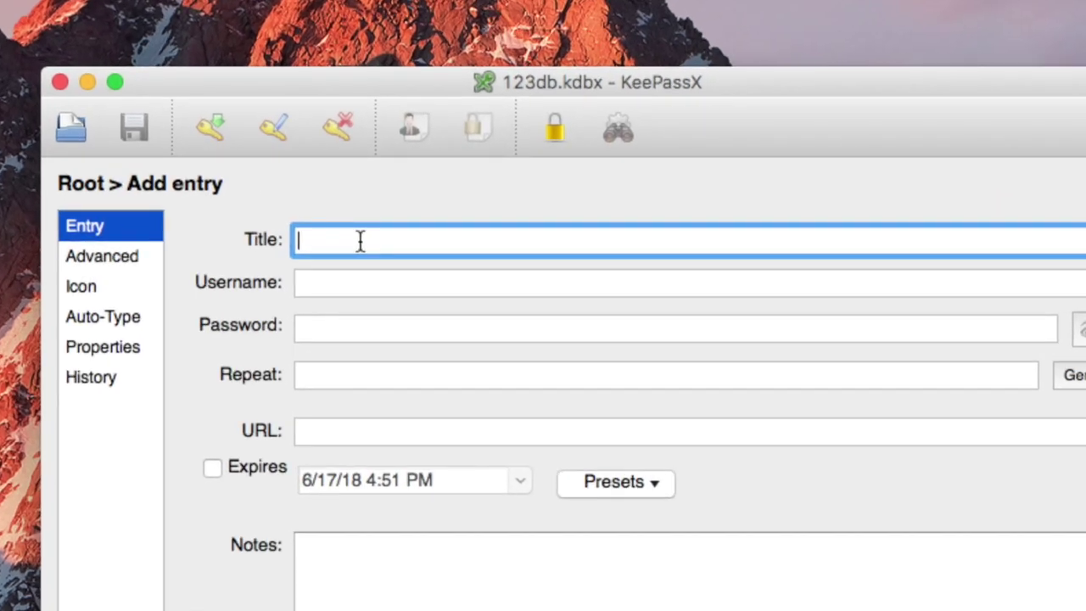
{"action": "type", "text": "123"}
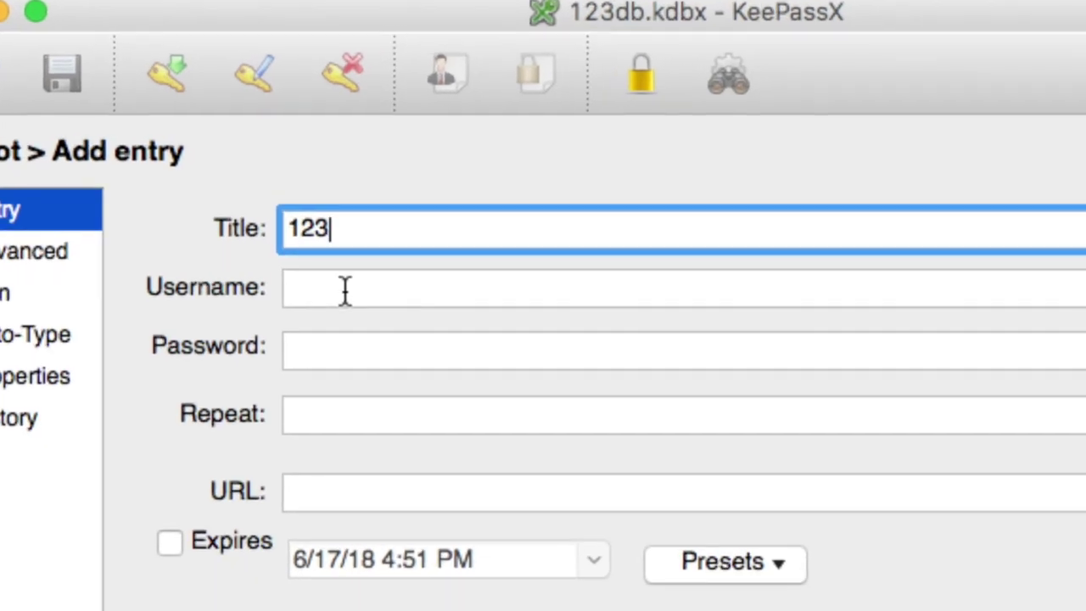
{"action": "left_click", "coordinate": [344, 291]}
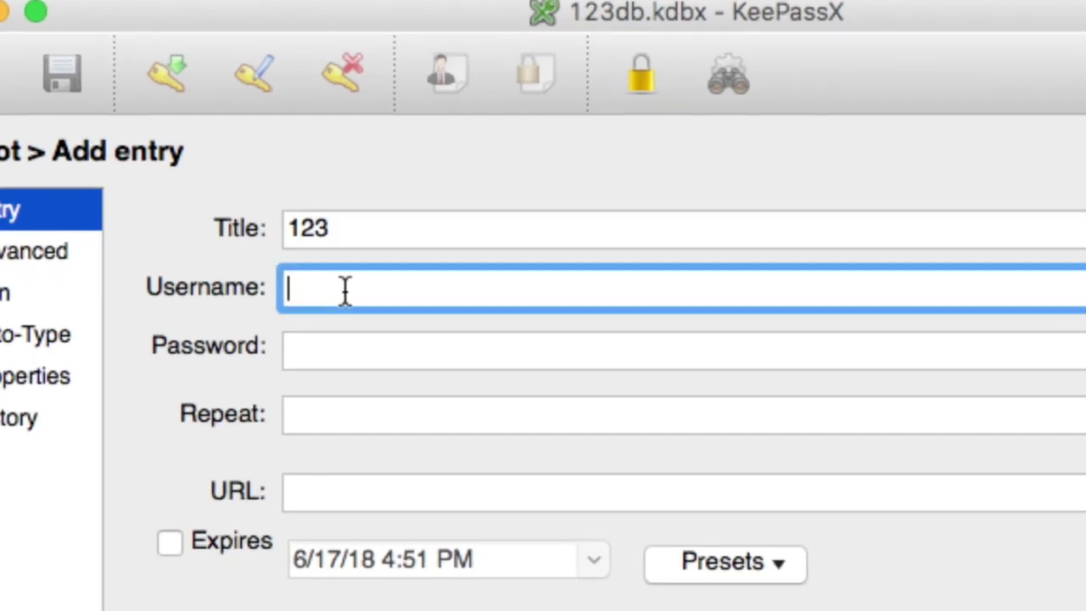
{"action": "type", "text": "456"}
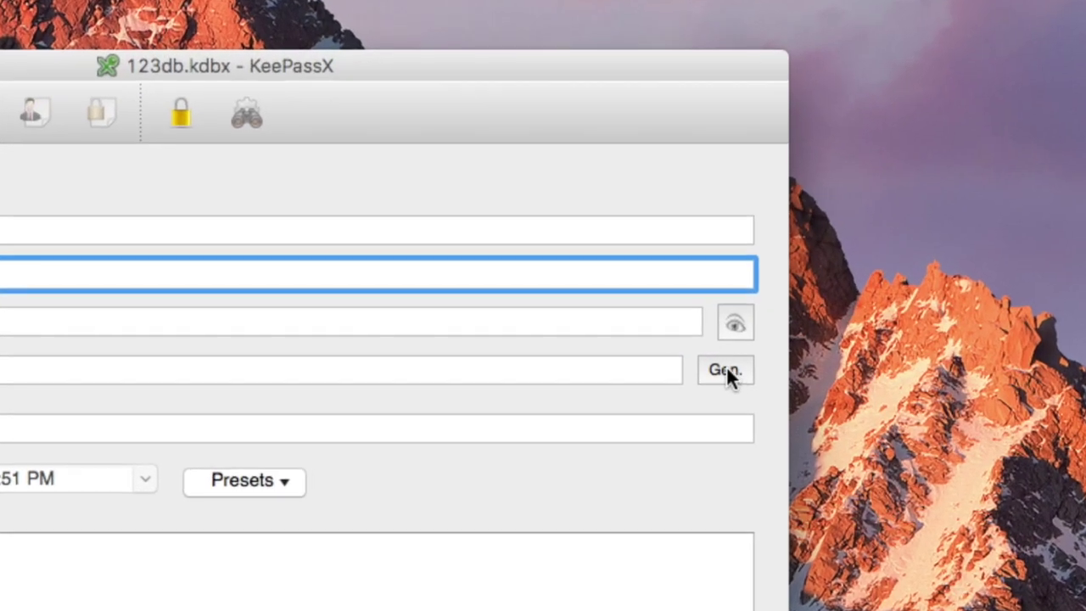
{"action": "left_click", "coordinate": [726, 371]}
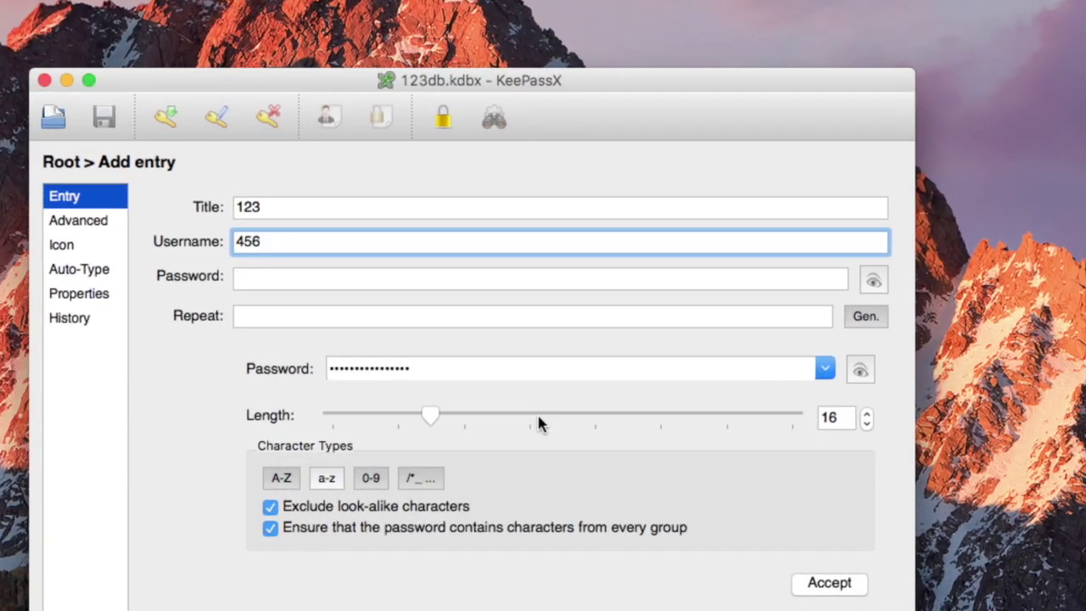
Raise the generated password length to 60 characters and show it in plain text
{"action": "left_click", "coordinate": [533, 429]}
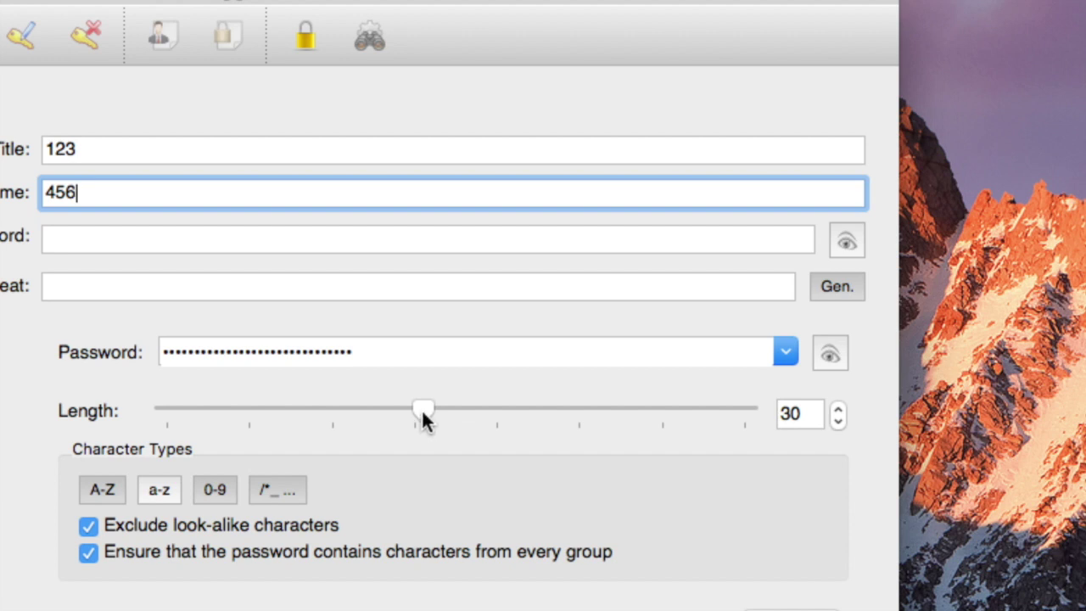
{"action": "left_click_drag", "start_coordinate": [422, 416], "coordinate": [705, 415]}
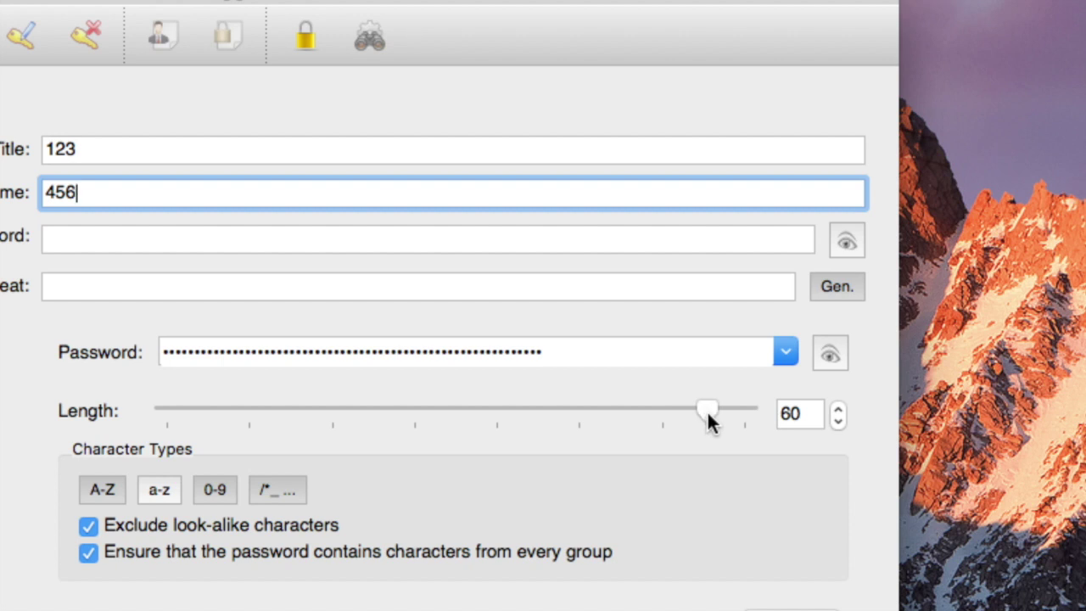
{"action": "left_click", "coordinate": [828, 353]}
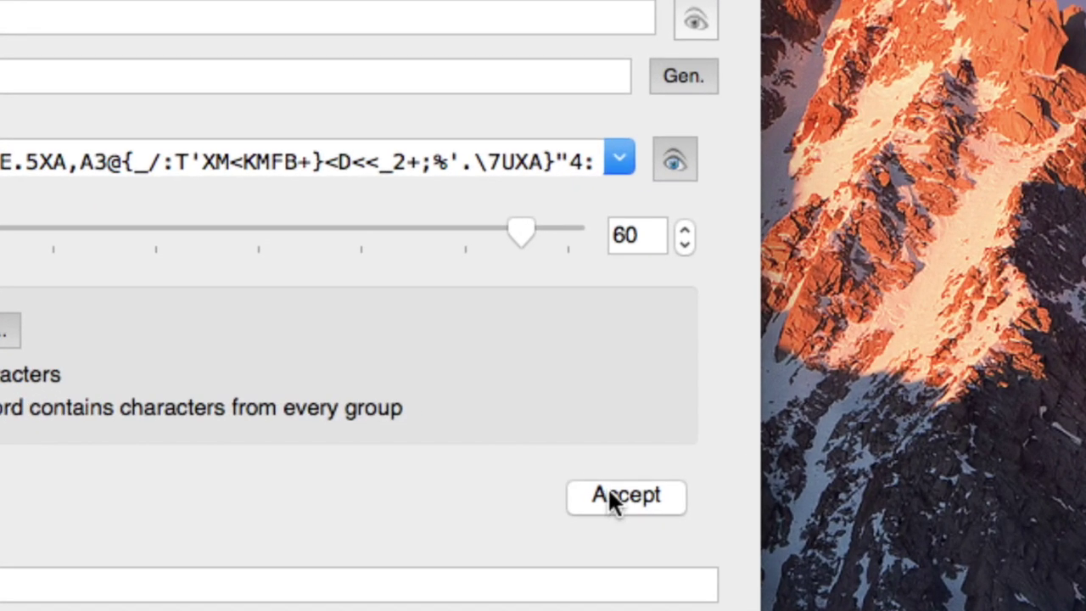
Add the note 'dwewed' to the 123 entry, confirm the entry, and save 123db.kdbx
{"action": "left_click", "coordinate": [647, 525]}
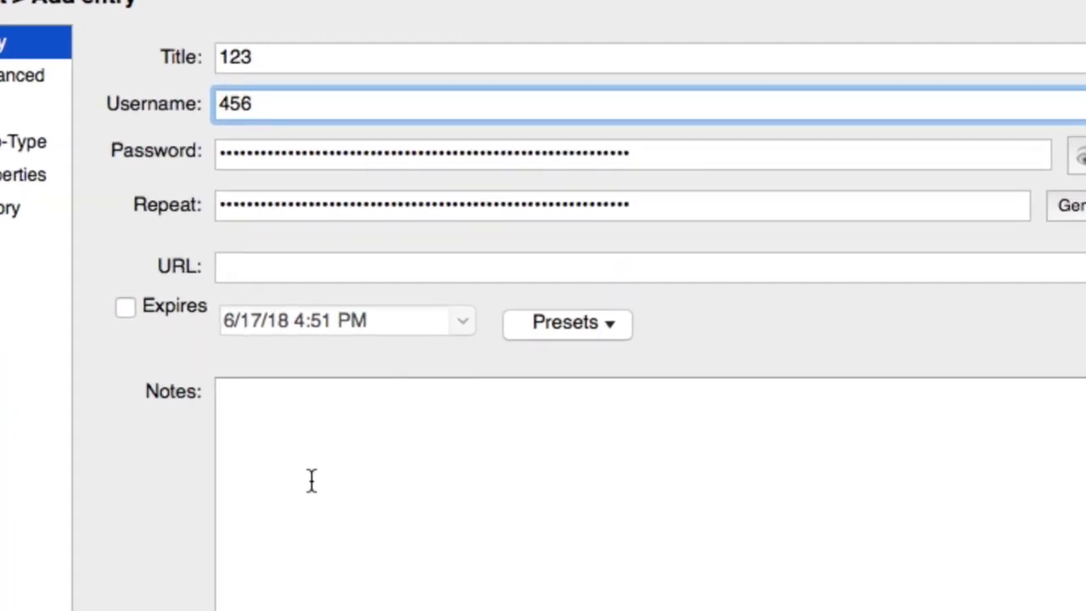
{"action": "left_click", "coordinate": [311, 480]}
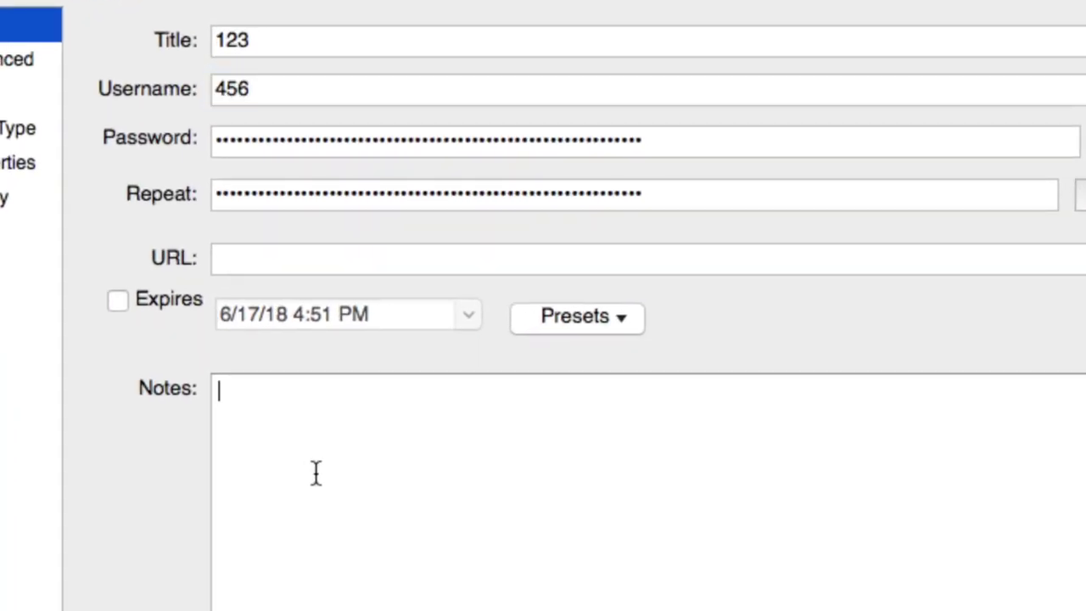
{"action": "type", "text": "dwewed"}
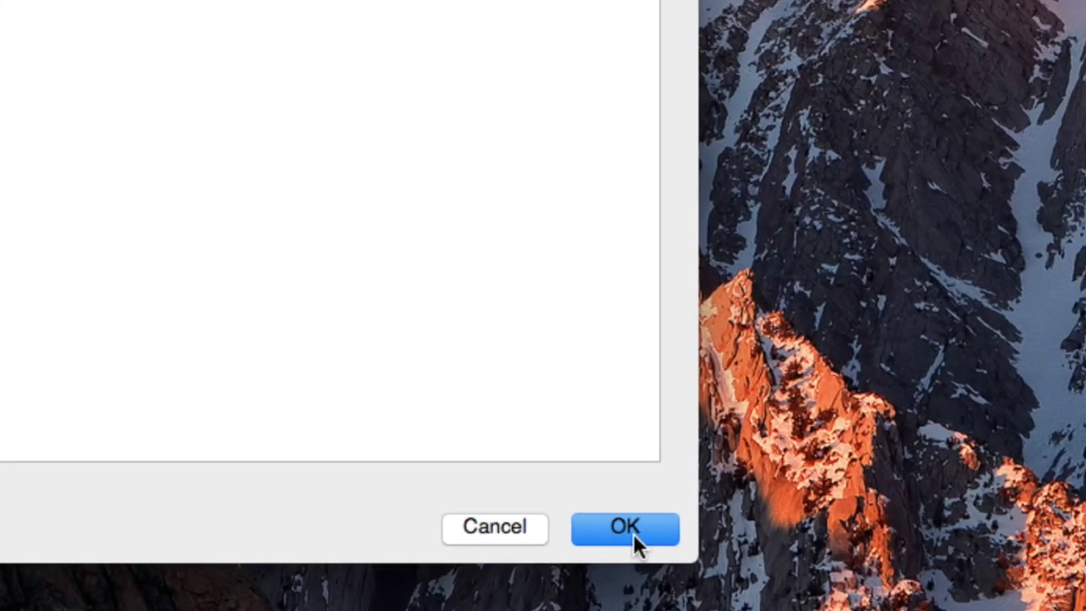
{"action": "left_click", "coordinate": [633, 532]}
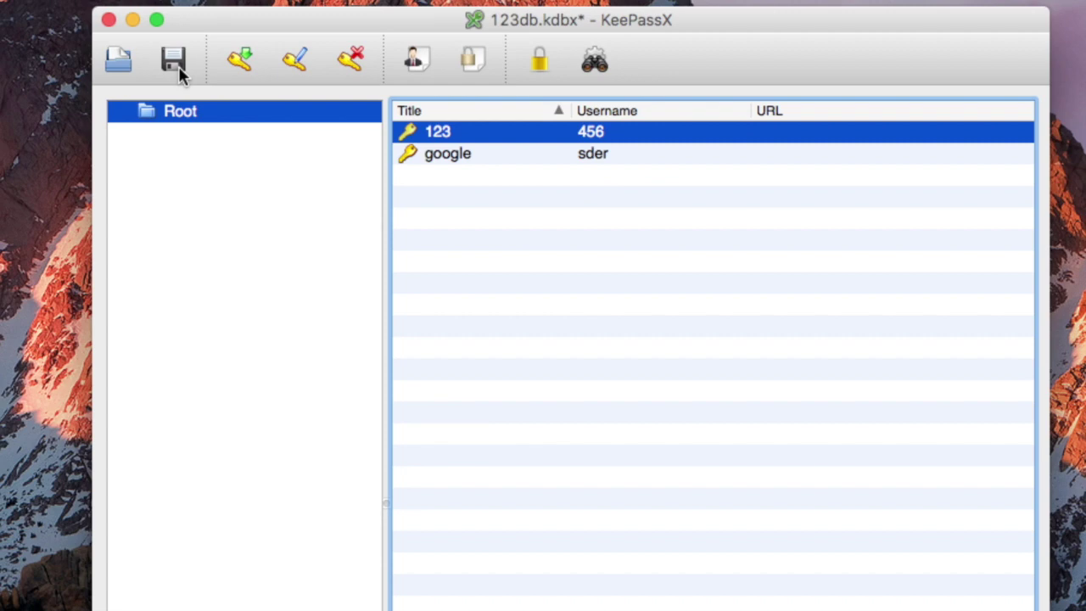
{"action": "left_click", "coordinate": [173, 63]}
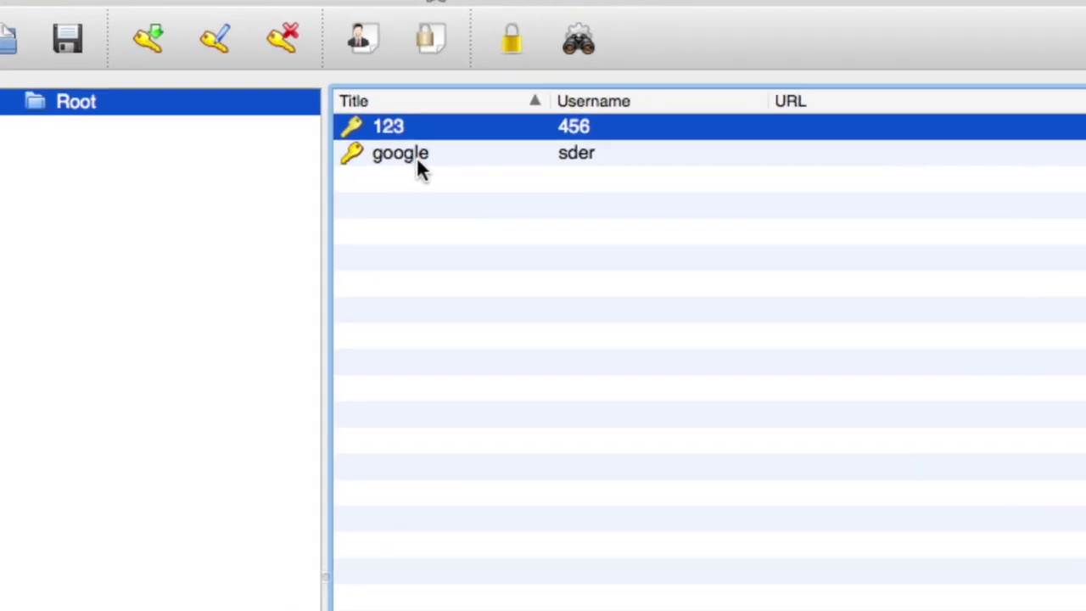
Use the 123 entry's context menu to copy its password
{"action": "right_click", "coordinate": [421, 123]}
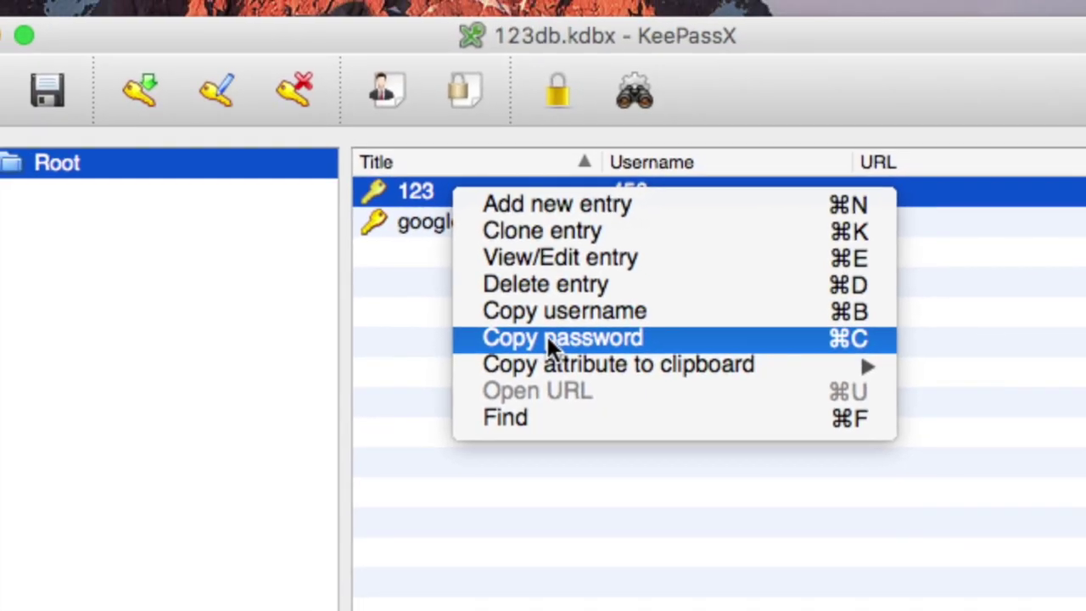
{"action": "left_click", "coordinate": [548, 338]}
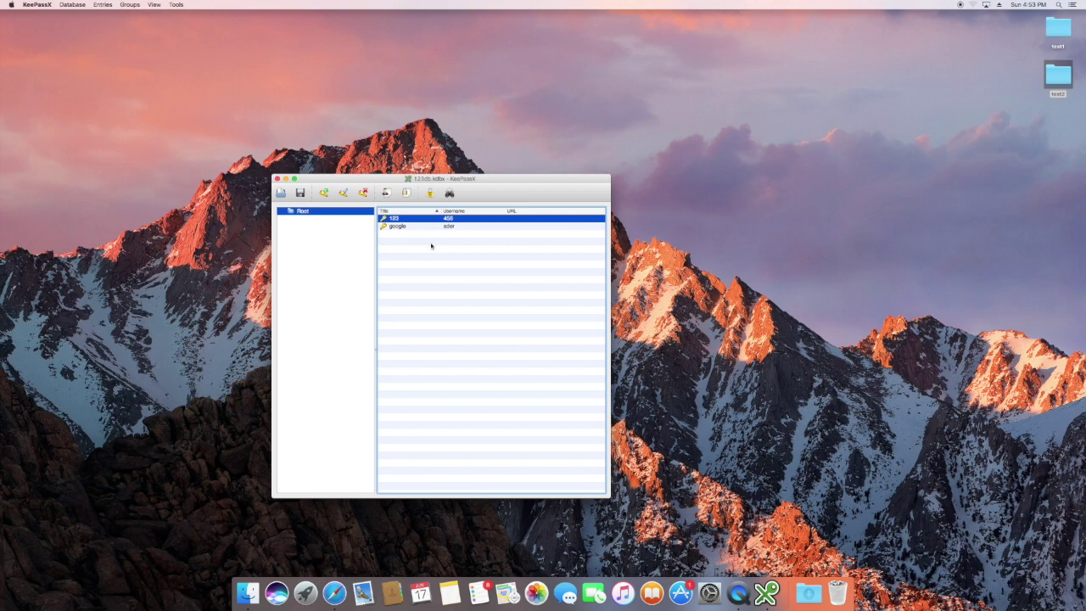
Launch TextEdit with a new blank document placed to the right of KeePassX
{"action": "key", "text": "F4"}
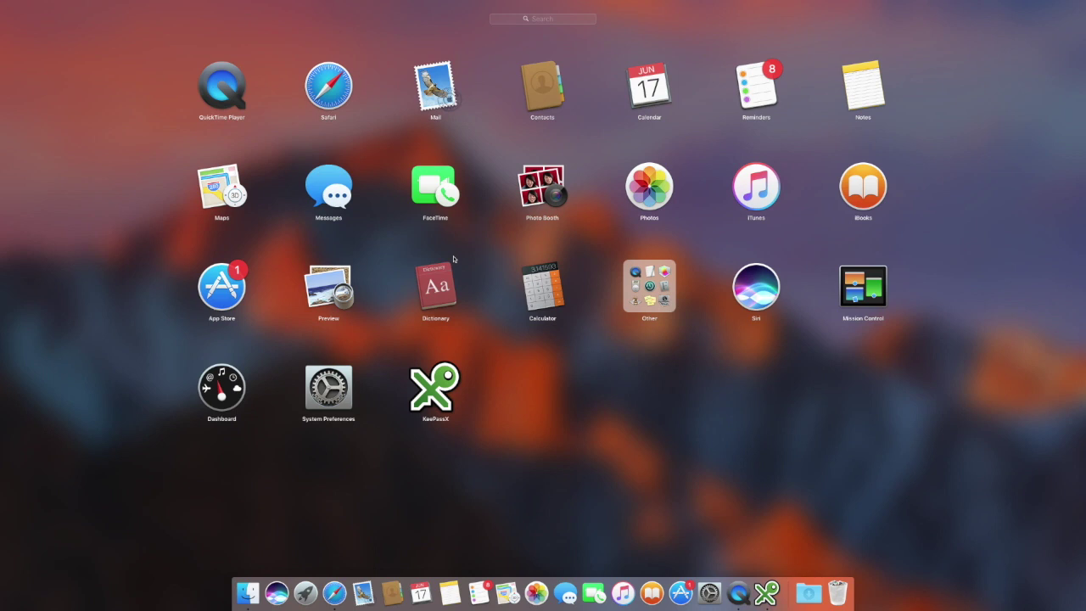
{"action": "type", "text": "te"}
{"action": "key", "text": "BackSpace"}
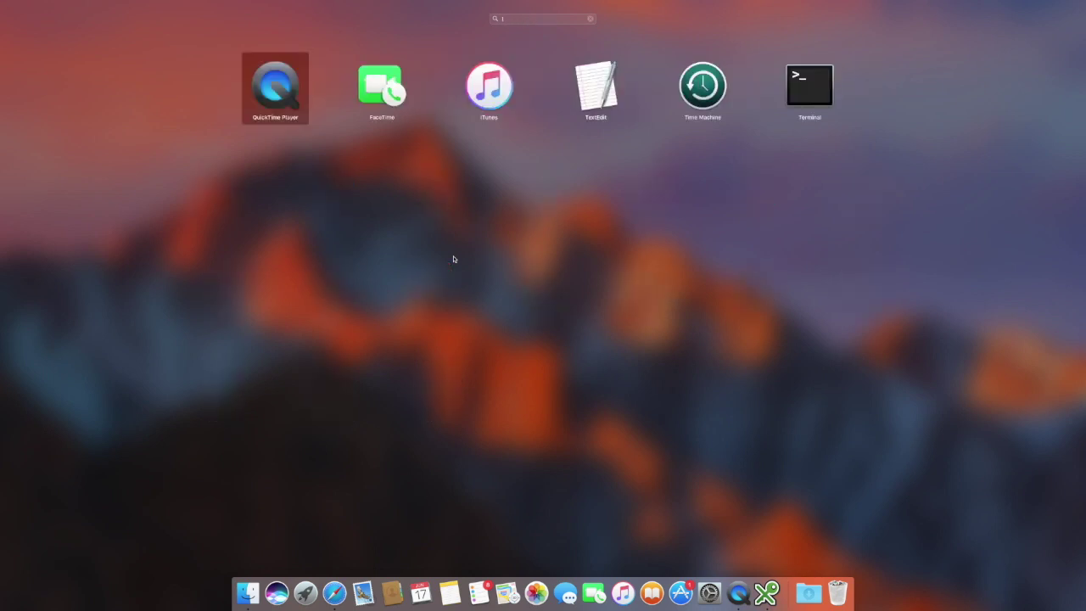
{"action": "key", "text": "BackSpace"}
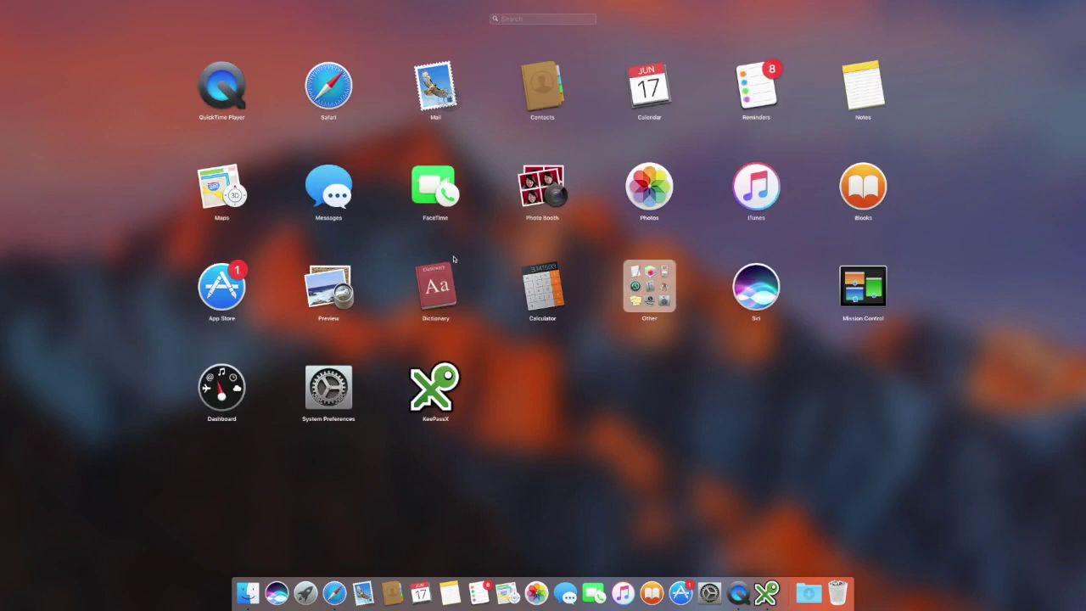
{"action": "type", "text": "te"}
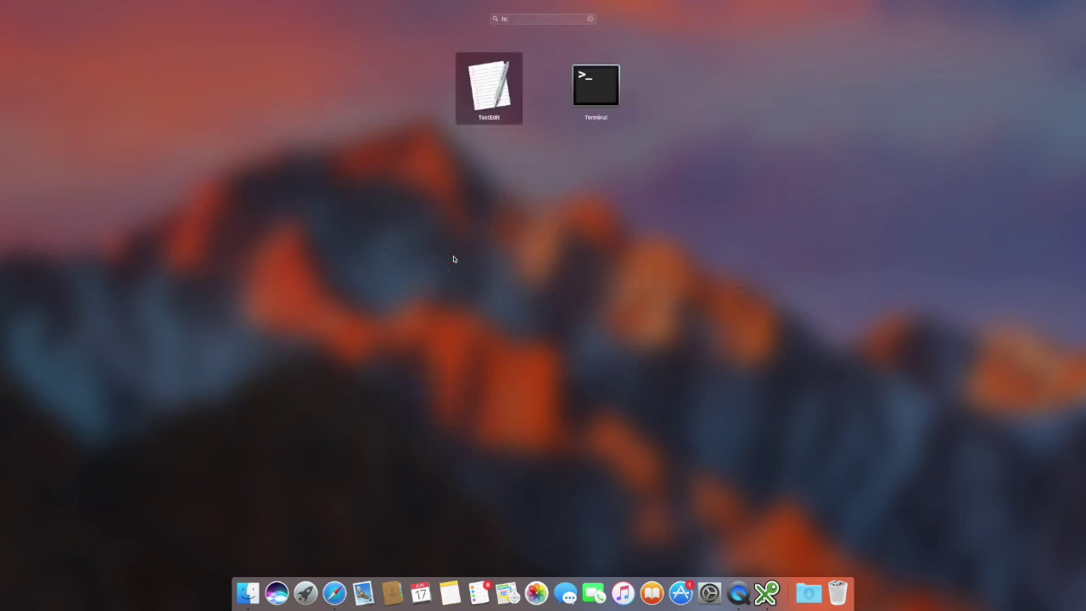
{"action": "type", "text": "xt"}
{"action": "key", "text": "Return"}
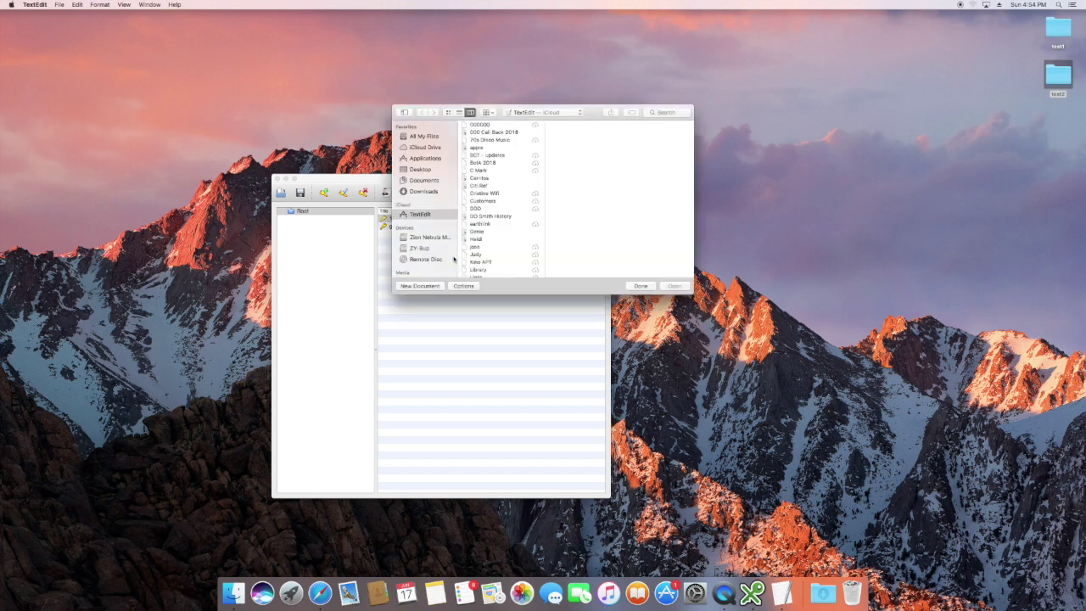
{"action": "key", "text": "super+n"}
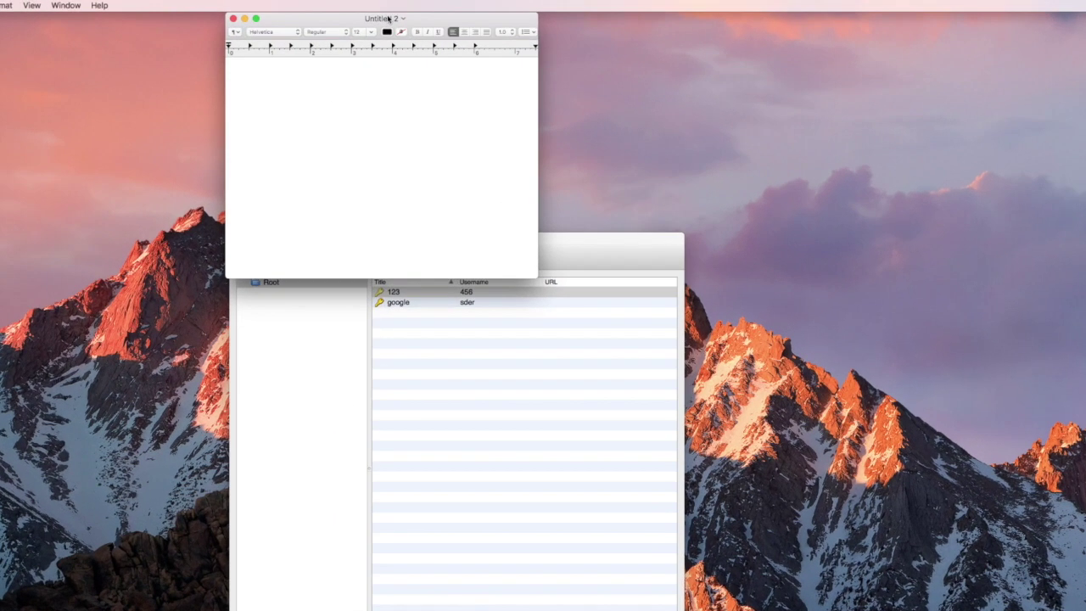
{"action": "left_click_drag", "start_coordinate": [387, 18], "coordinate": [863, 235]}
Copy the 123 entry's password again from KeePassX
{"action": "left_click", "coordinate": [432, 378]}
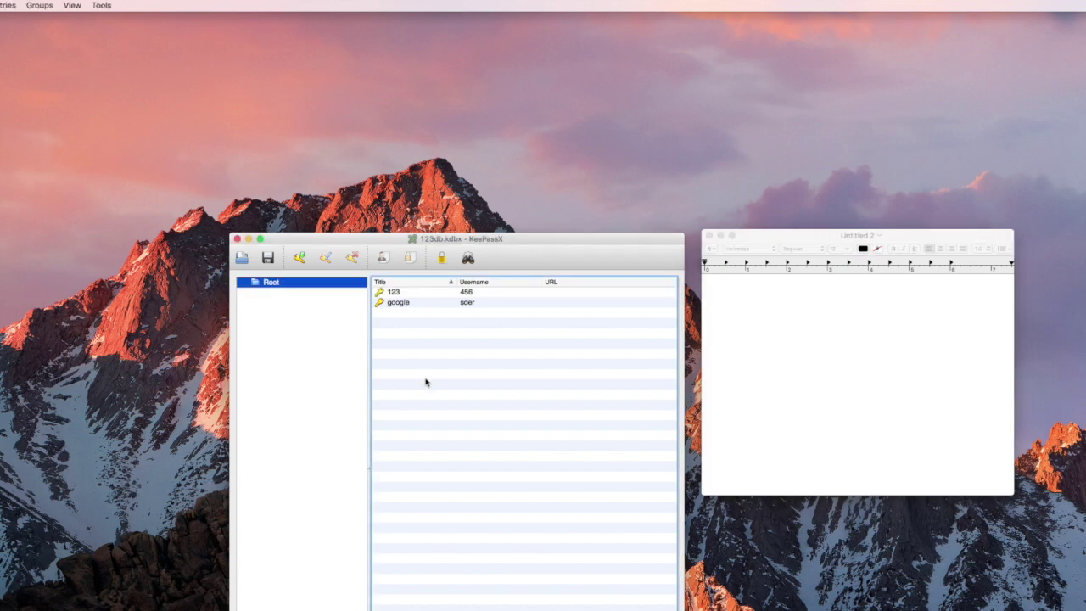
{"action": "left_click", "coordinate": [395, 292]}
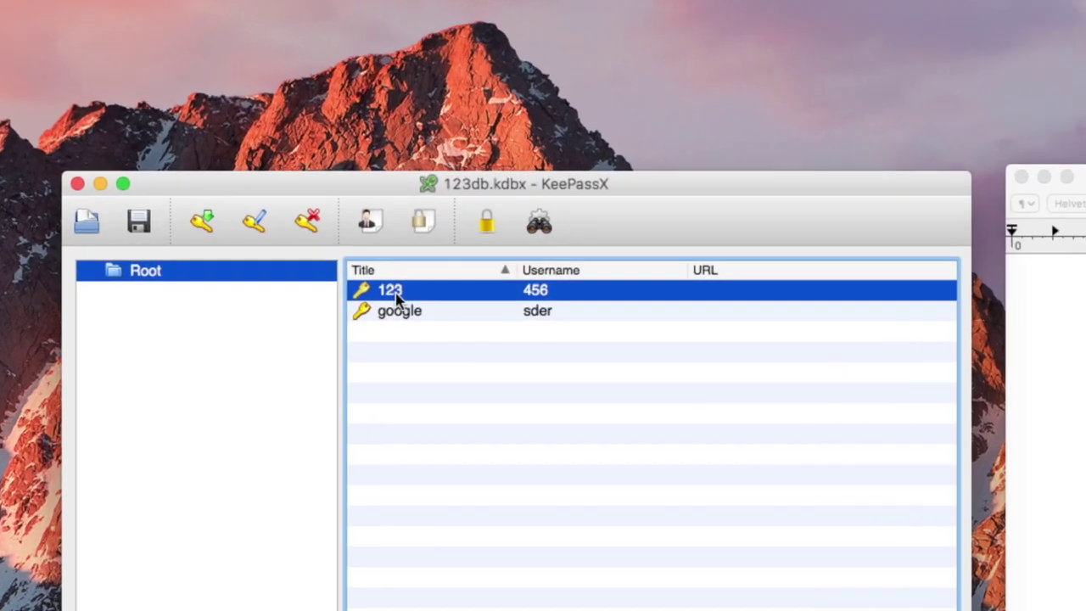
{"action": "right_click", "coordinate": [396, 294]}
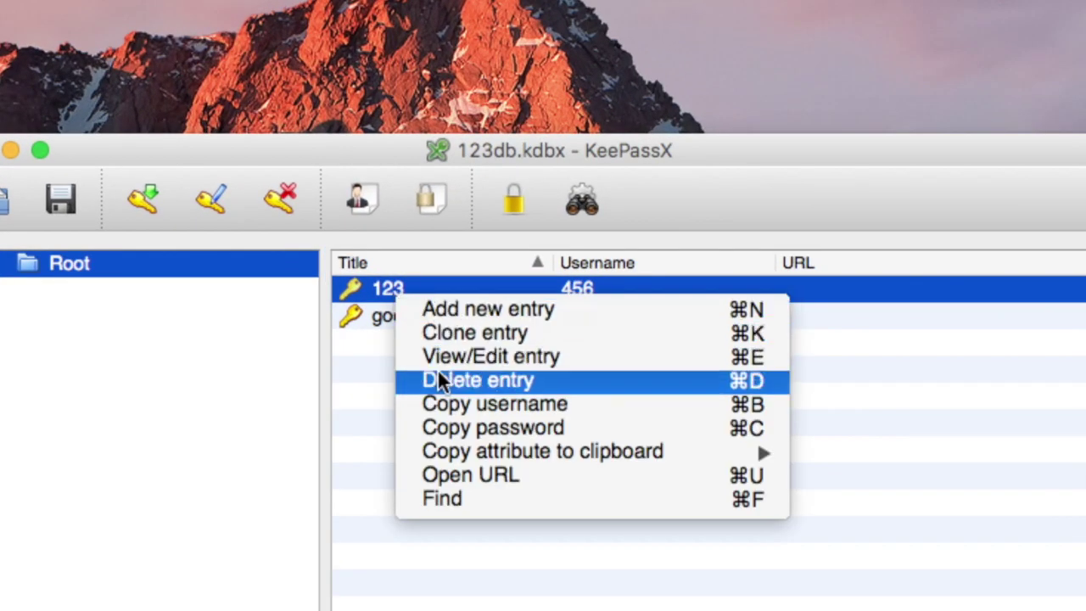
{"action": "left_click", "coordinate": [479, 431]}
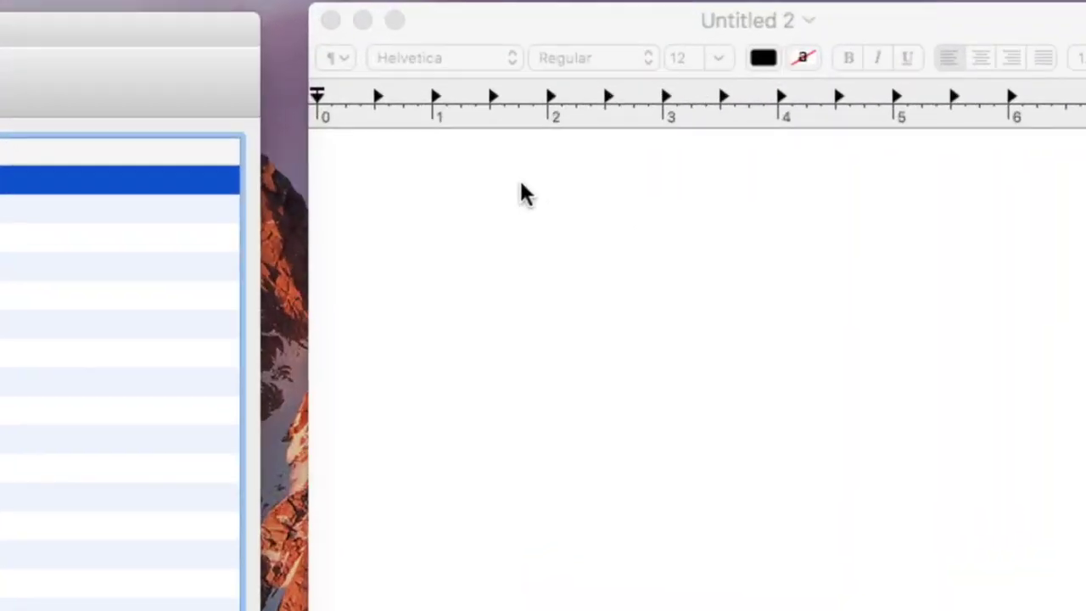
Paste the copied password into Untitled 2, then select the pasted line and delete it
{"action": "left_click", "coordinate": [508, 182]}
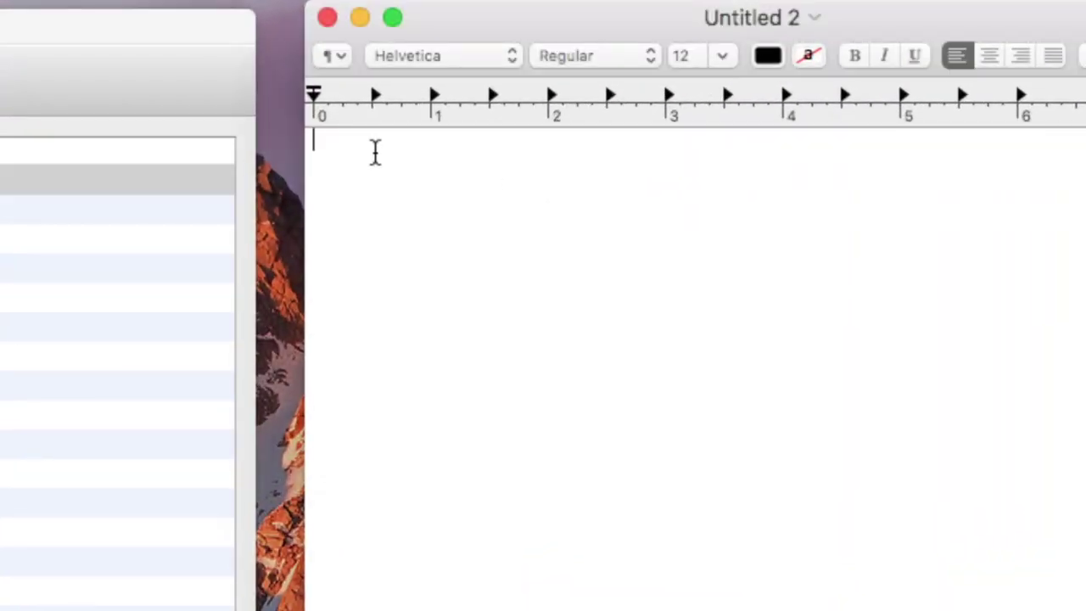
{"action": "right_click", "coordinate": [376, 151]}
{"action": "left_click", "coordinate": [431, 230]}
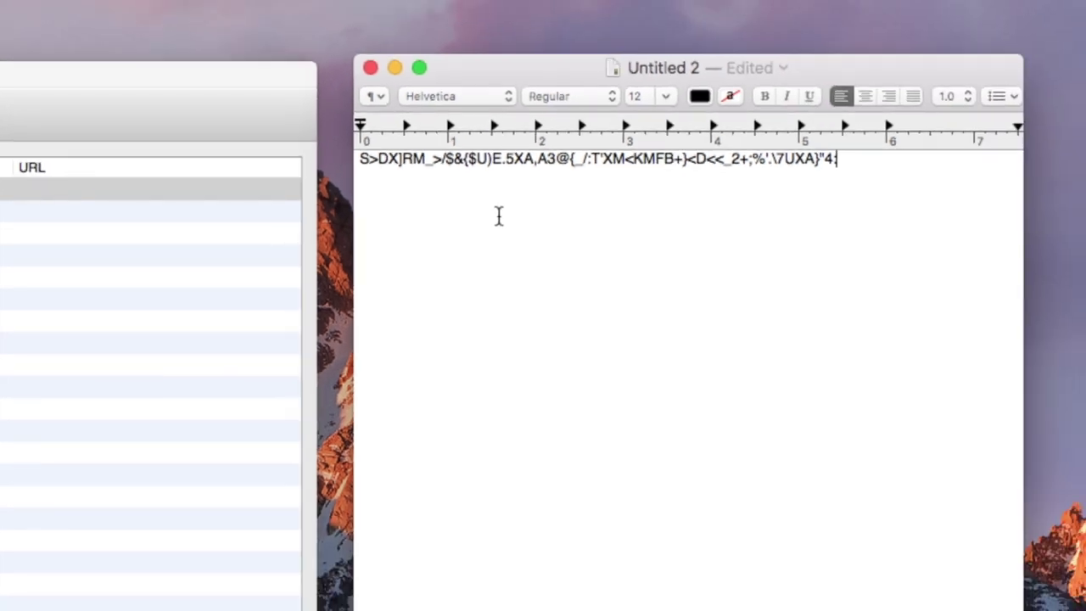
{"action": "triple_click", "coordinate": [537, 161]}
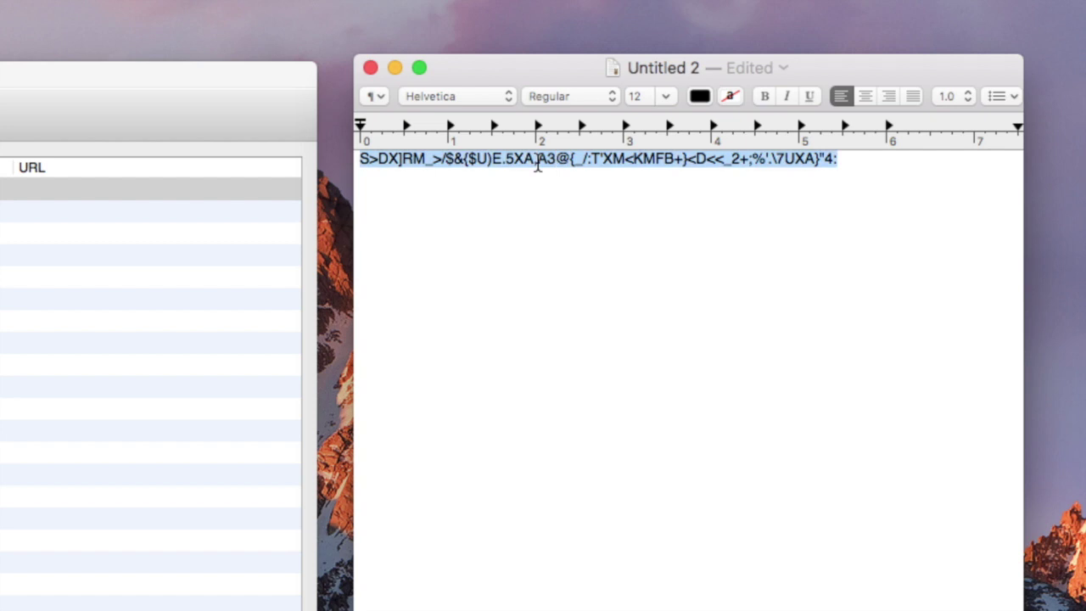
{"action": "left_click", "coordinate": [543, 188]}
{"action": "triple_click", "coordinate": [548, 161]}
{"action": "key", "text": "BackSpace"}
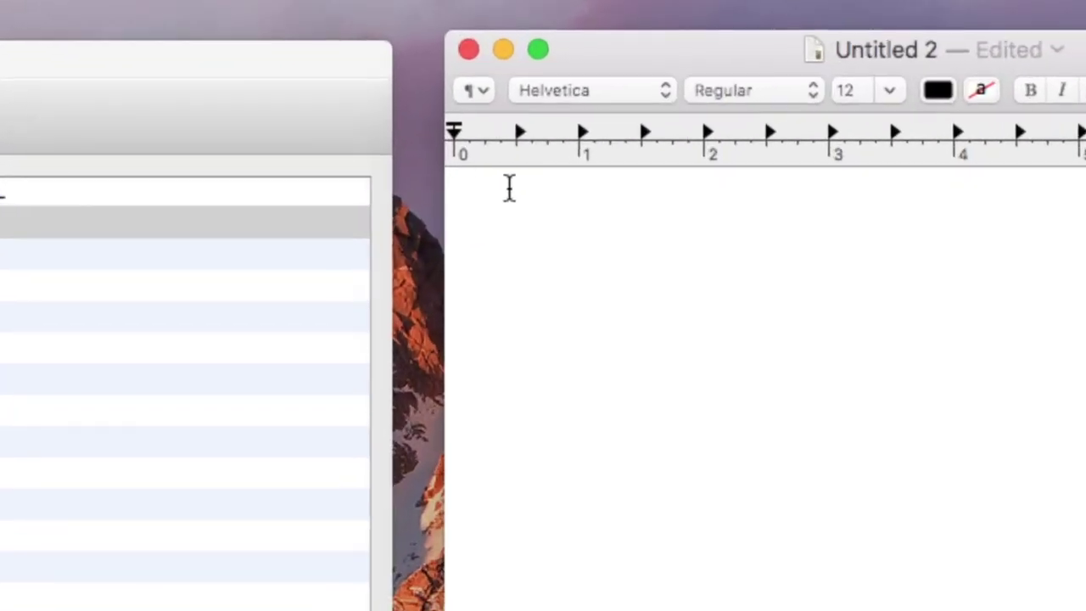
Close the Untitled 2 document and discard it without saving
{"action": "right_click", "coordinate": [513, 200]}
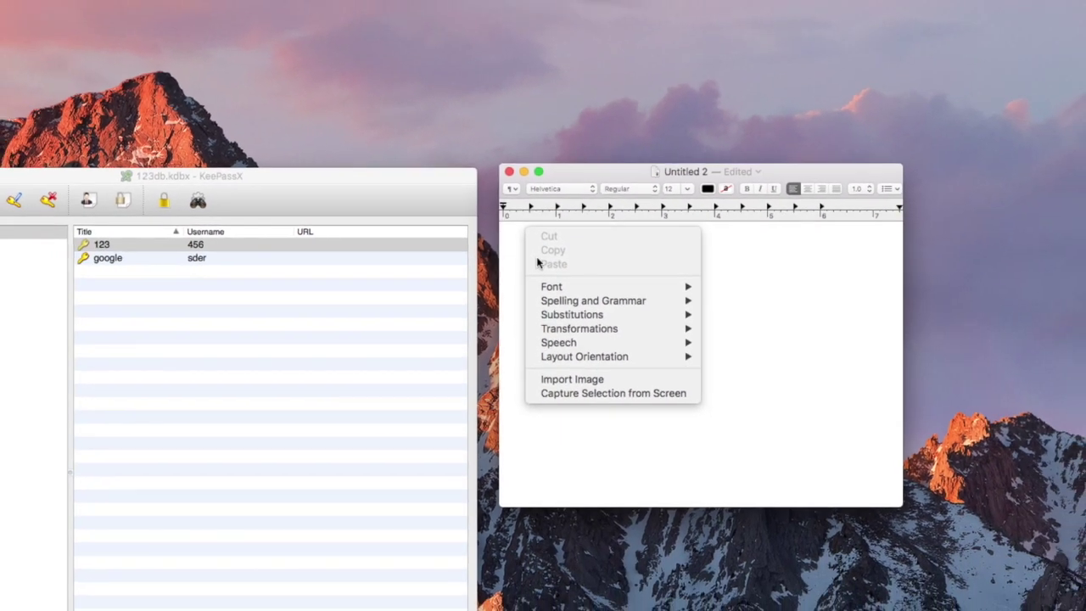
{"action": "left_click", "coordinate": [739, 273]}
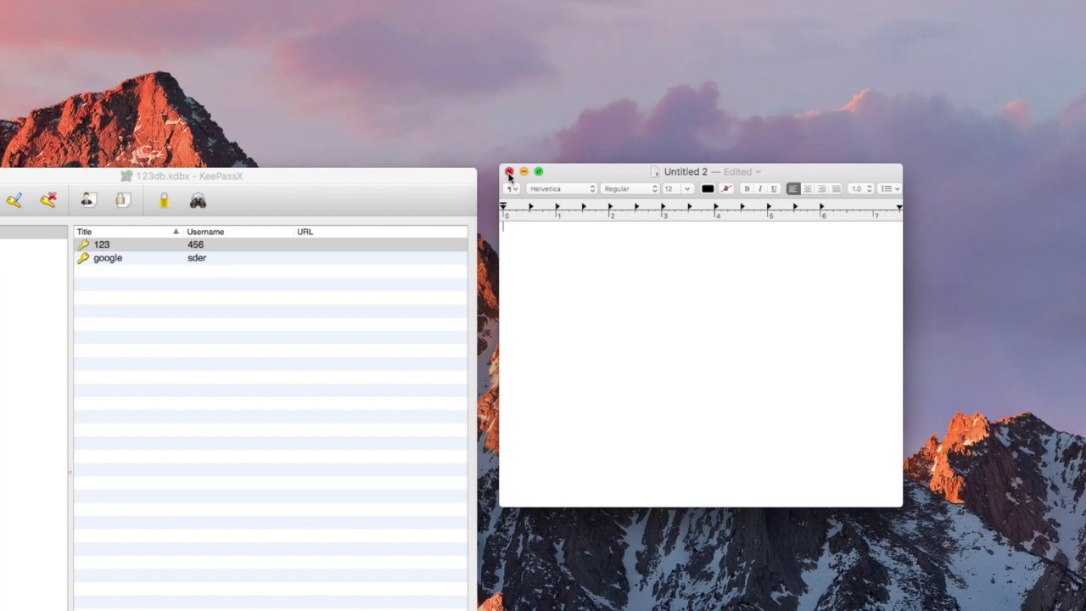
{"action": "left_click", "coordinate": [508, 172]}
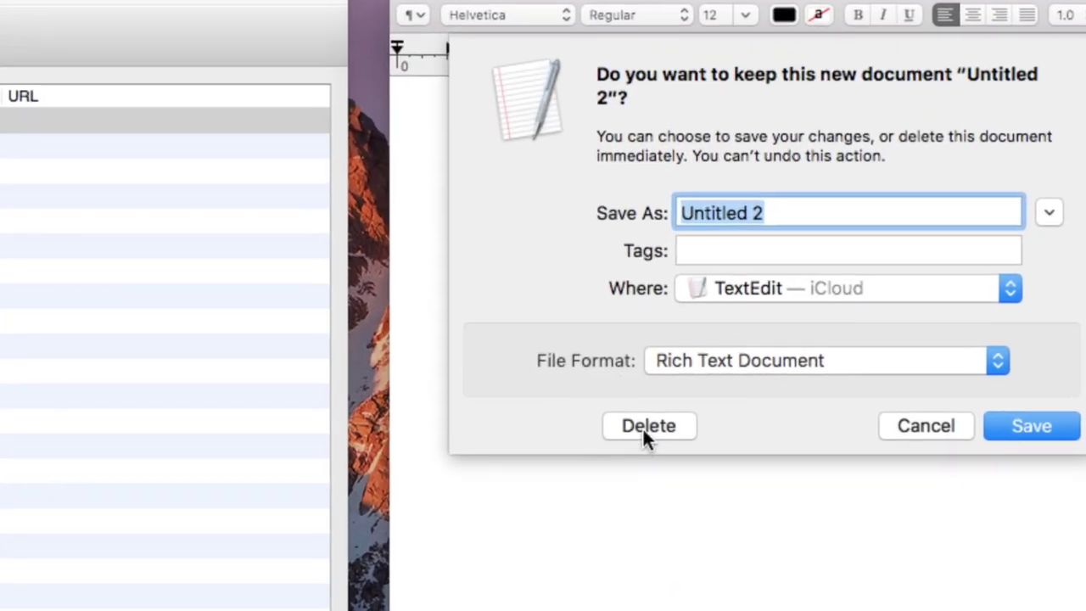
{"action": "left_click", "coordinate": [643, 431]}
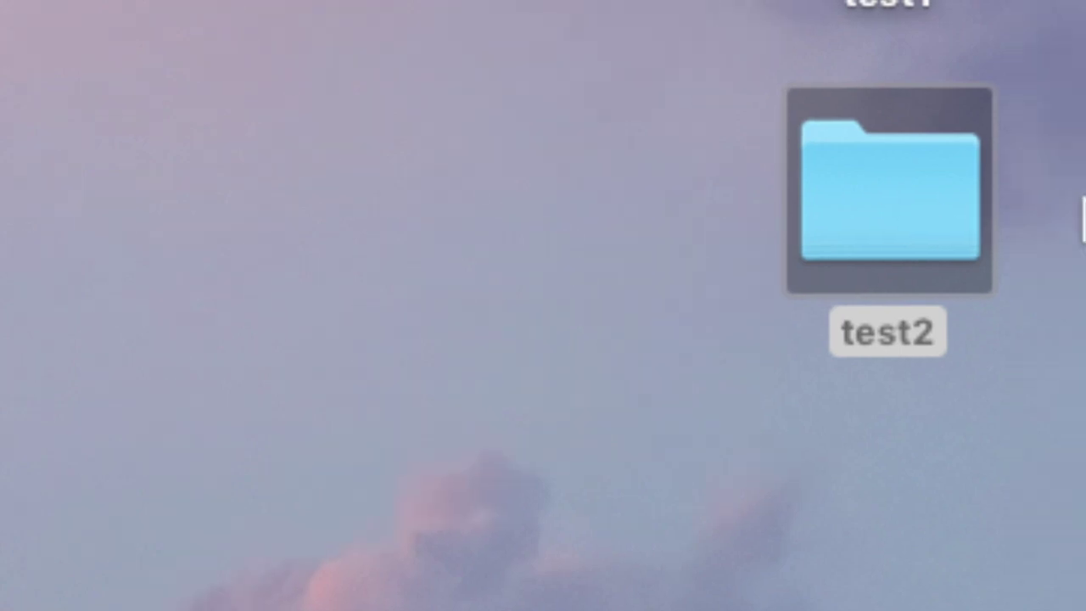
Open the test2 folder to check for 123db.kdbx, then close its window
{"action": "left_click", "coordinate": [905, 222]}
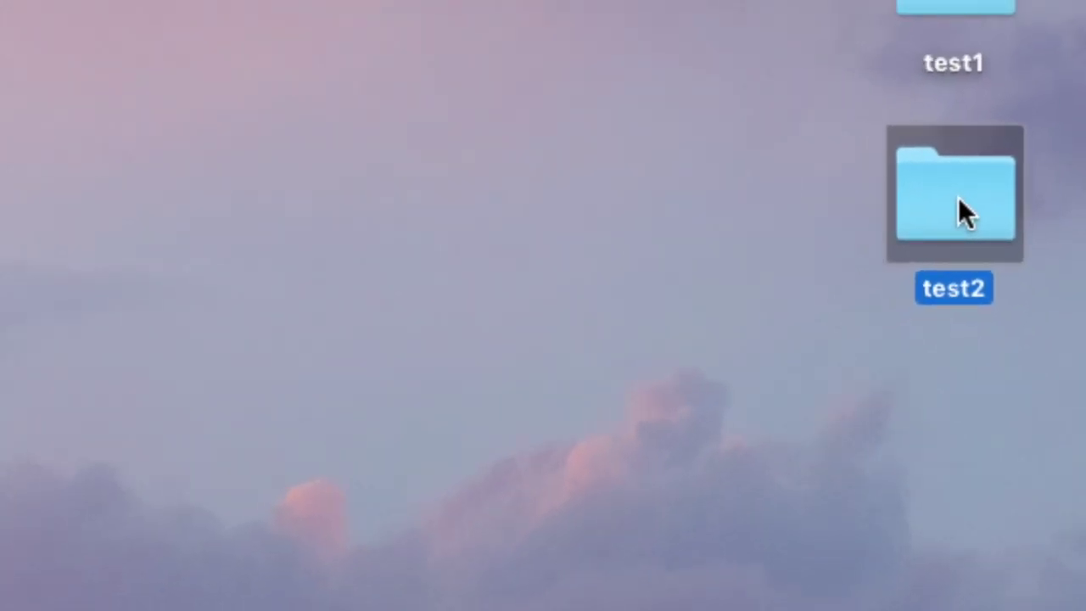
{"action": "double_click", "coordinate": [957, 197]}
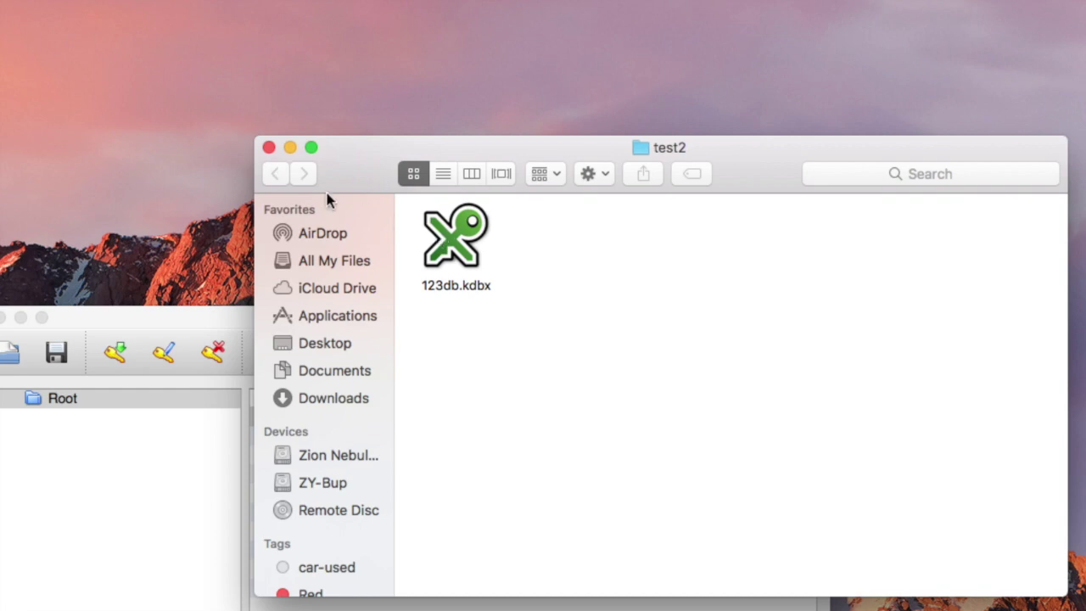
{"action": "left_click", "coordinate": [268, 148]}
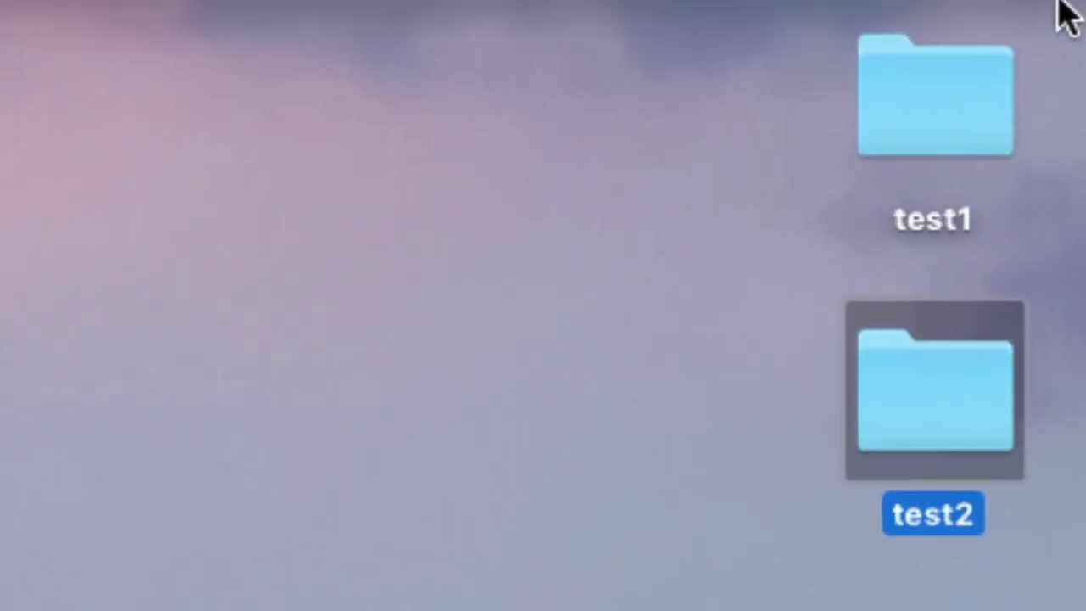
{"action": "double_click", "coordinate": [1059, 24]}
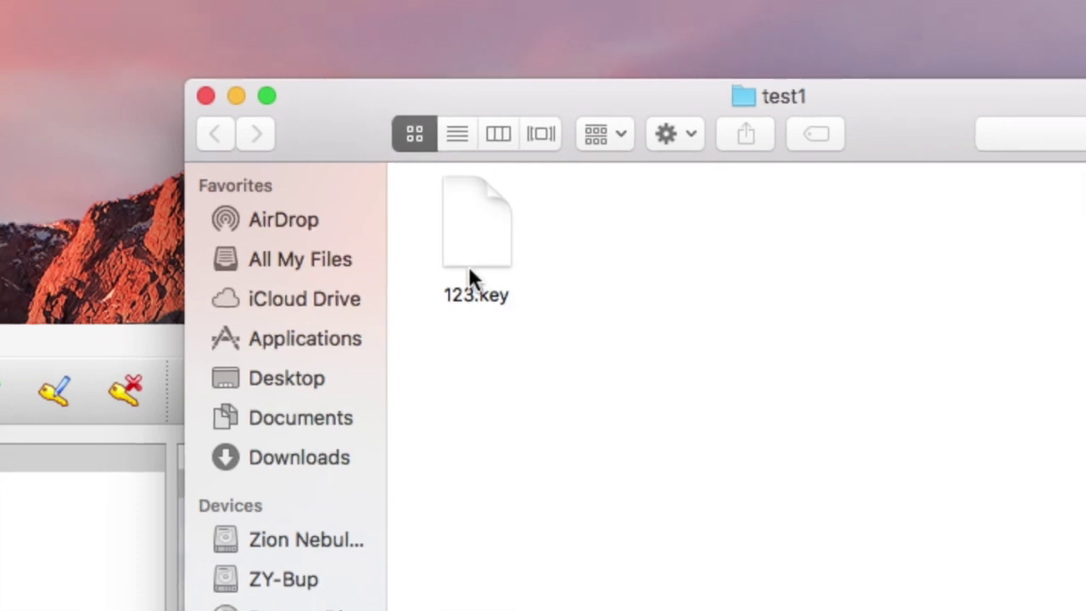
{"action": "left_click", "coordinate": [464, 254]}
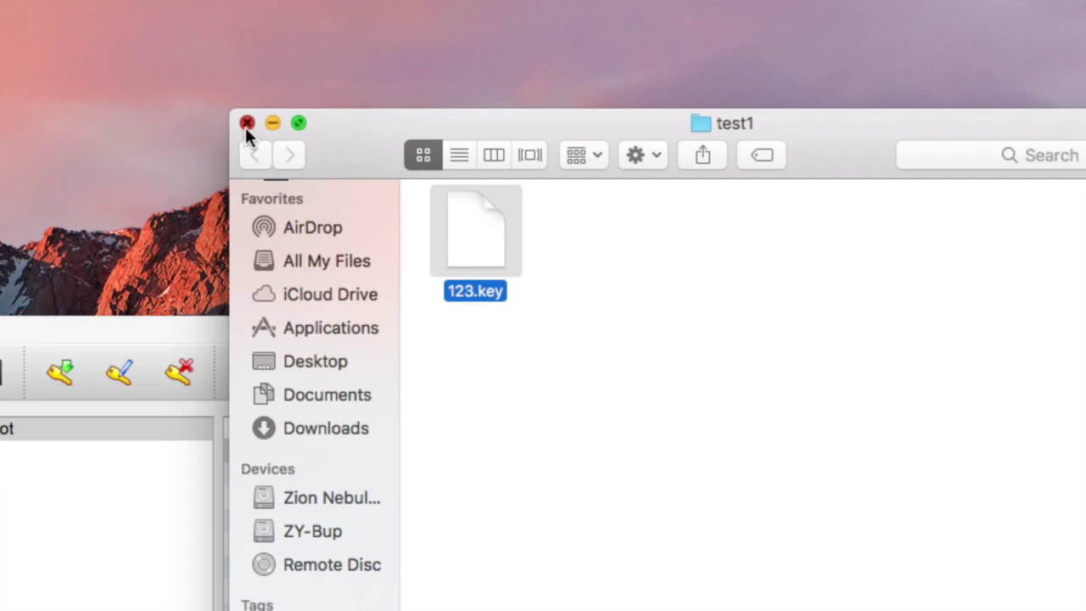
{"action": "left_click", "coordinate": [246, 123]}
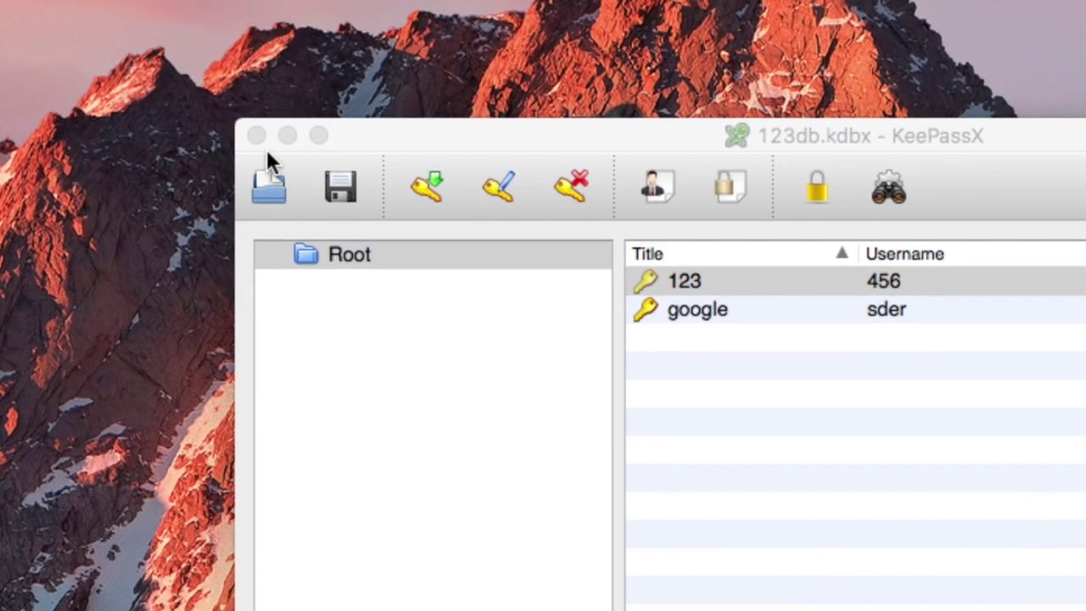
Close the KeePassX database window, leaving the application launcher unused
{"action": "left_click", "coordinate": [251, 134]}
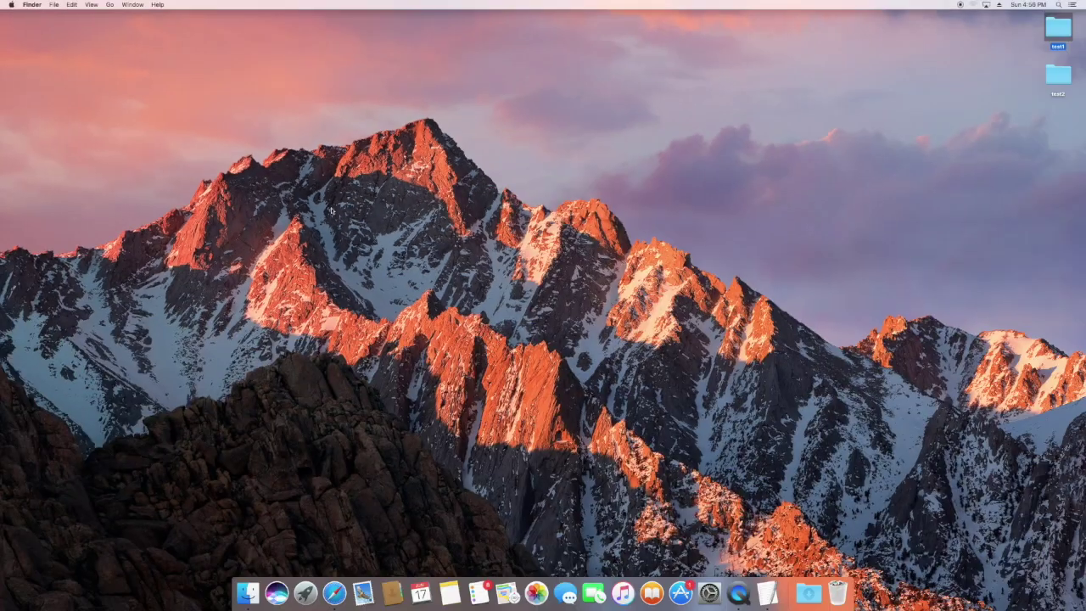
{"action": "key", "text": "F4"}
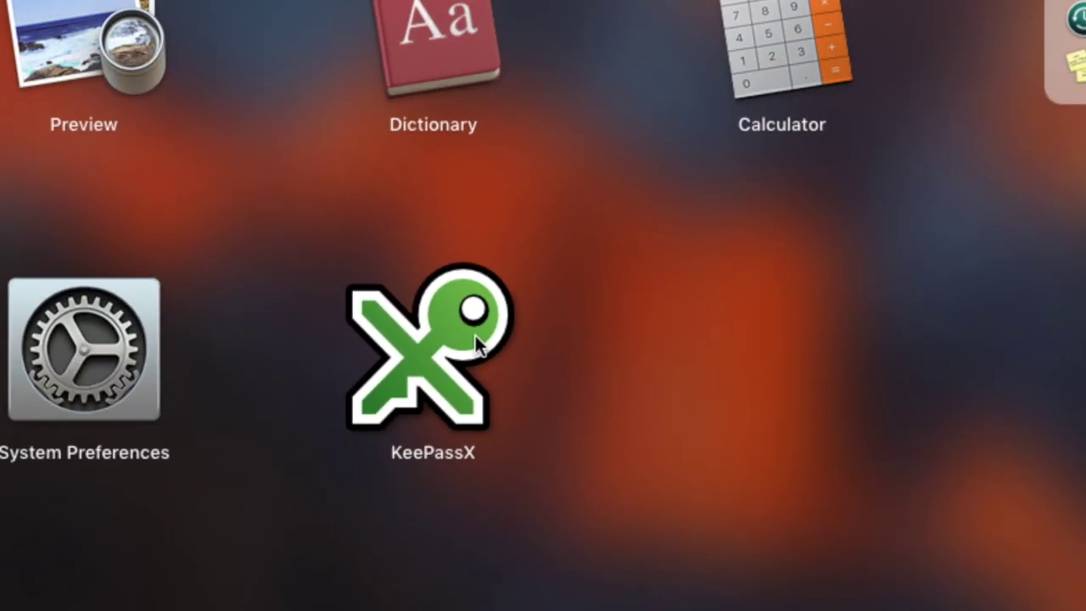
{"action": "left_click", "coordinate": [848, 331]}
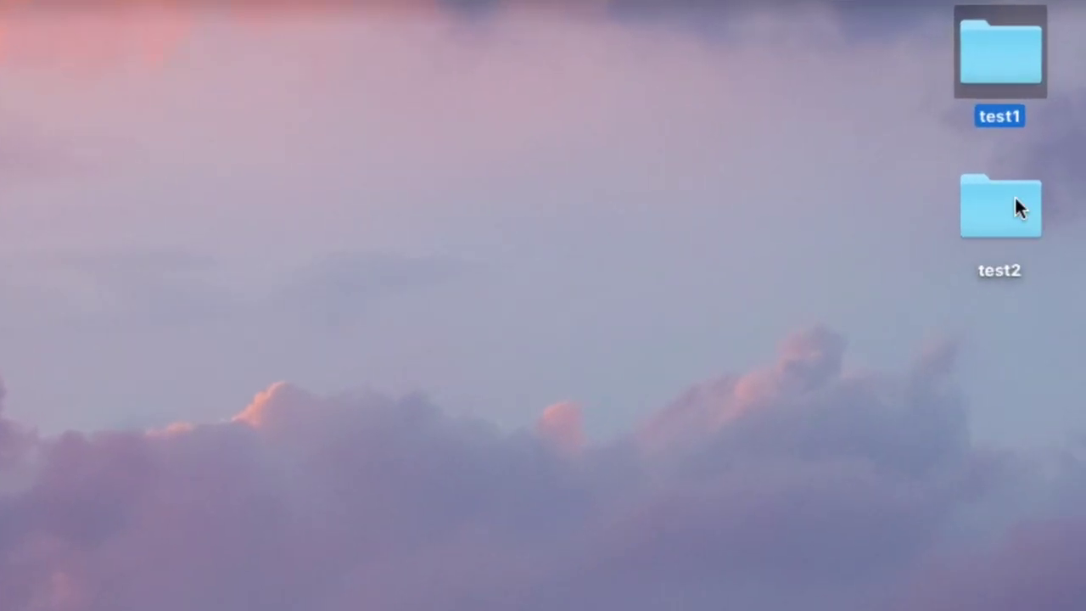
Open 123db.kdbx from the test2 folder to relaunch KeePassX
{"action": "left_click", "coordinate": [1063, 76]}
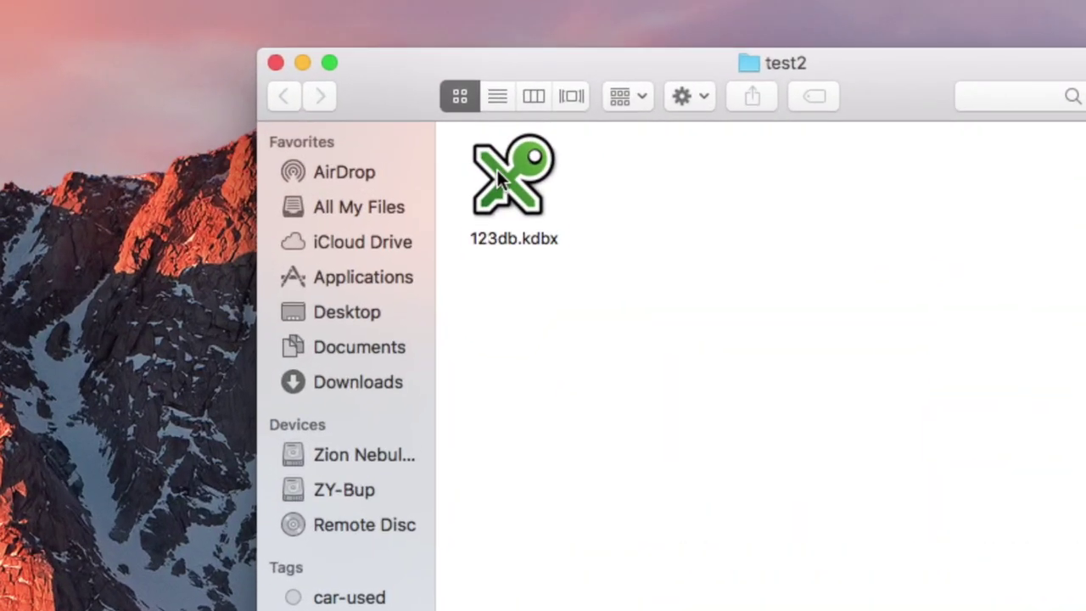
{"action": "left_click", "coordinate": [456, 148]}
{"action": "double_click", "coordinate": [499, 175]}
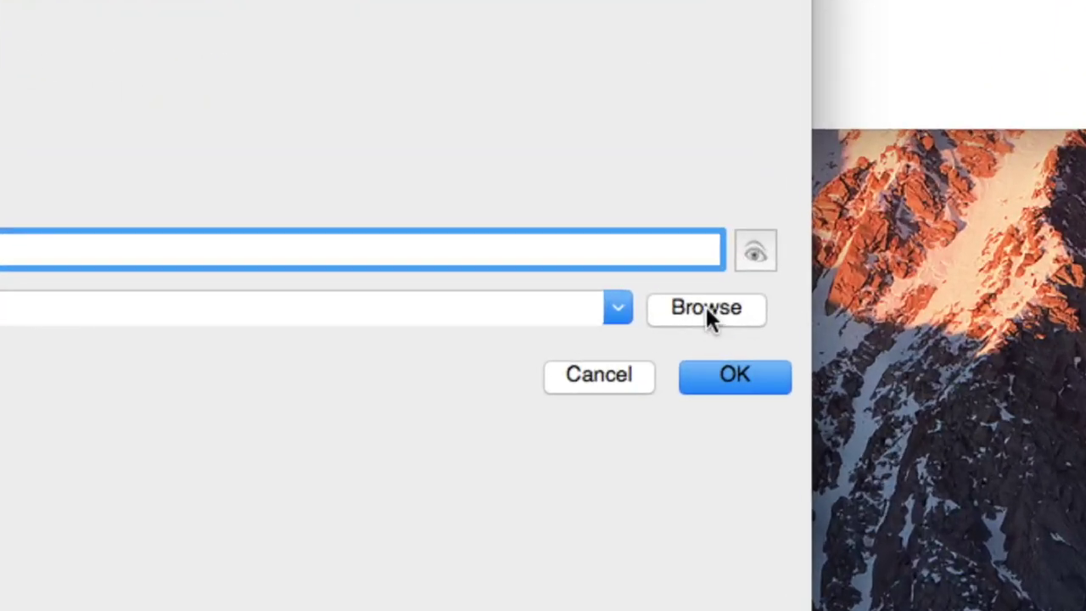
Browse for a key file from the Enter master key dialog
{"action": "left_click", "coordinate": [727, 323]}
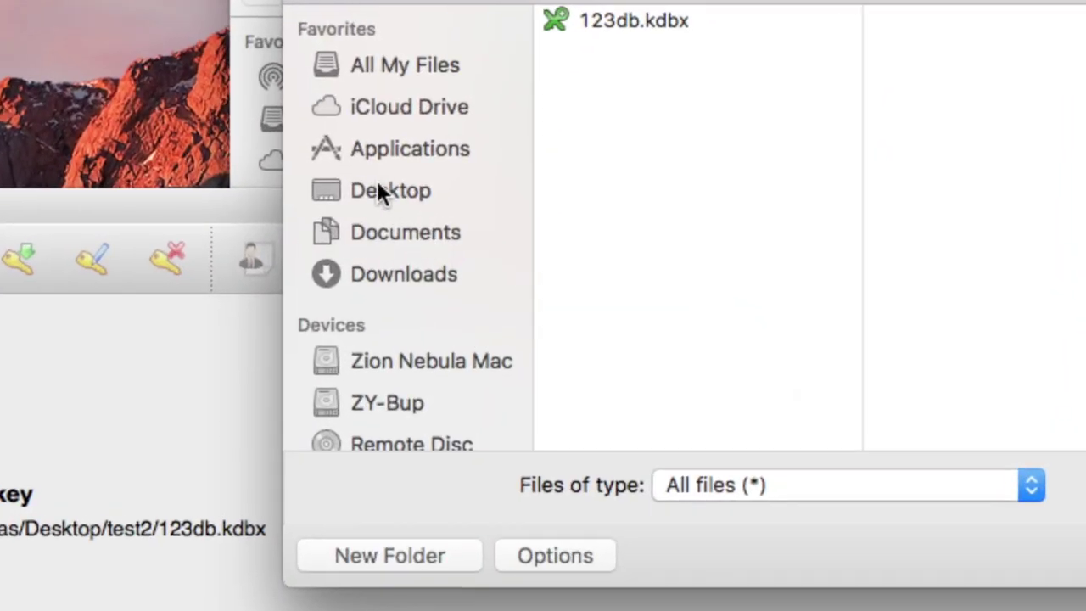
Choose 123.key from the Desktop's test1 folder as the key file
{"action": "left_click", "coordinate": [417, 174]}
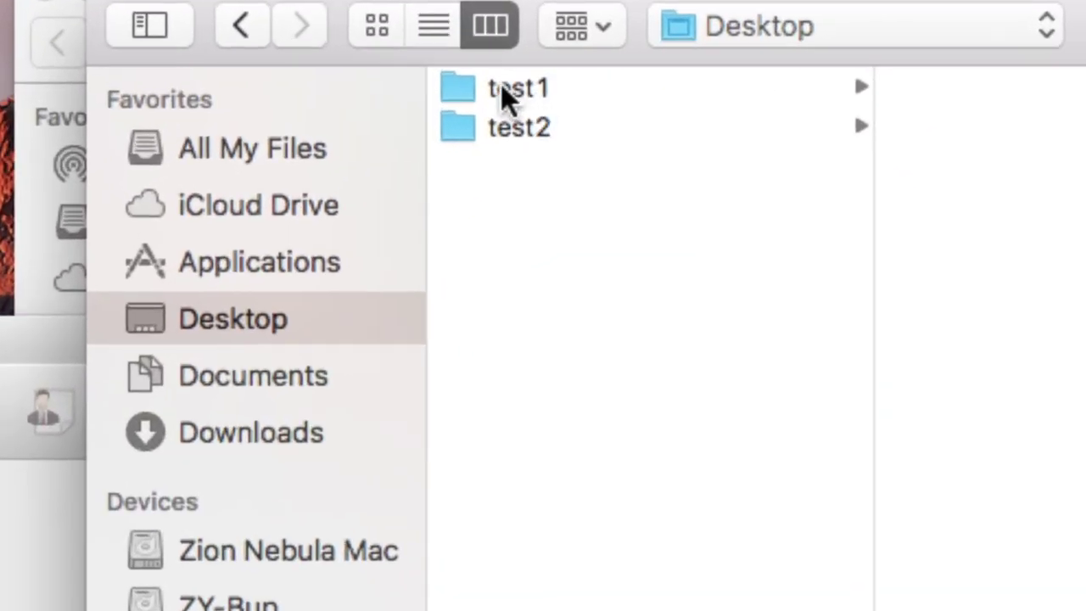
{"action": "left_click", "coordinate": [502, 88]}
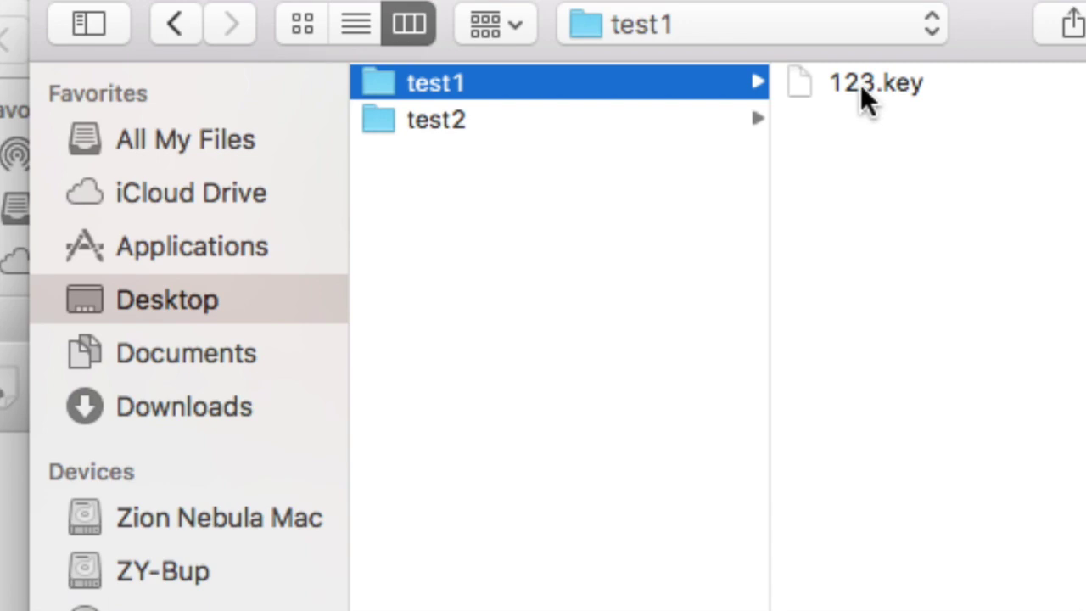
{"action": "left_click", "coordinate": [862, 78]}
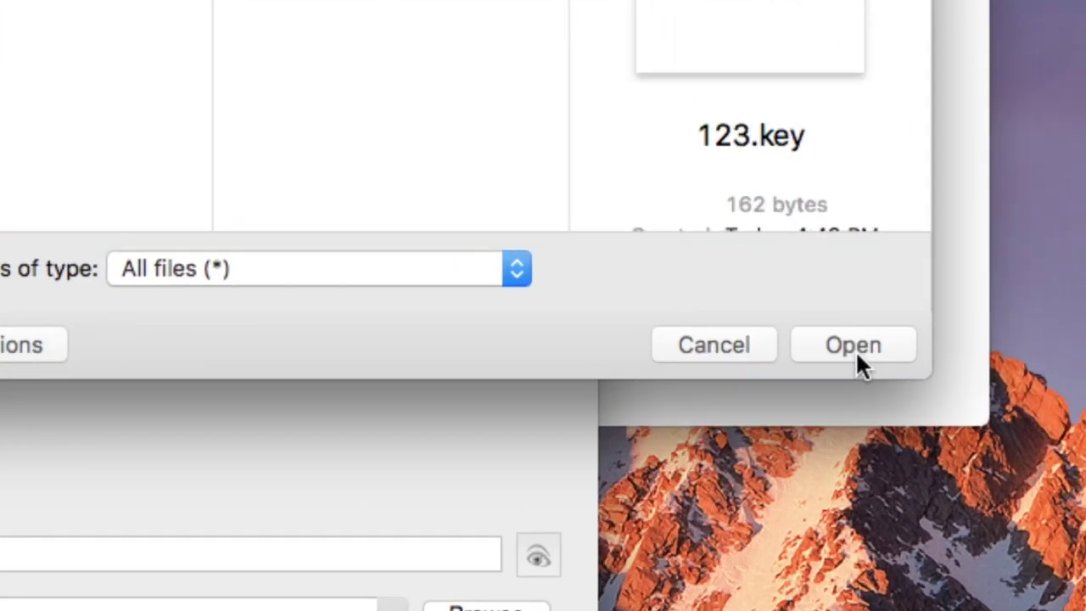
{"action": "left_click", "coordinate": [853, 346]}
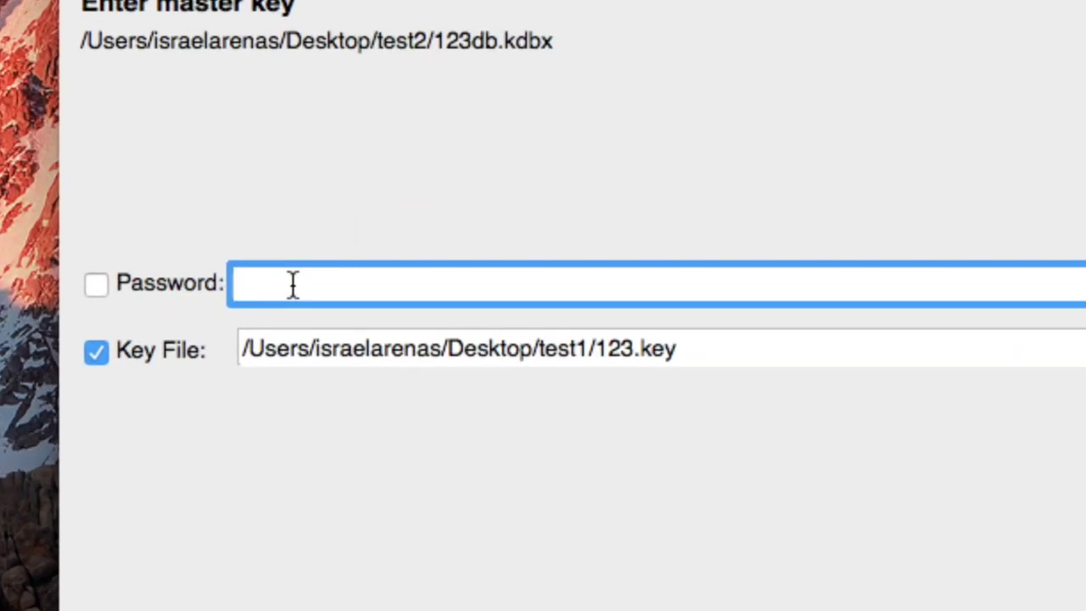
Enter the master password and unlock 123db.kdbx
{"action": "type", "text": "123"}
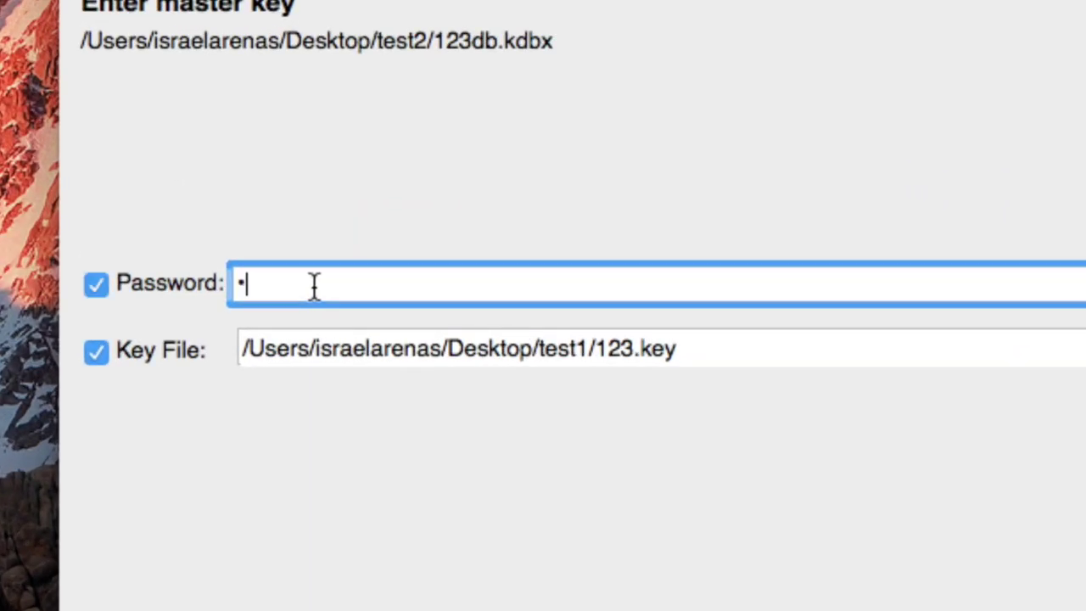
{"action": "type", "text": "456"}
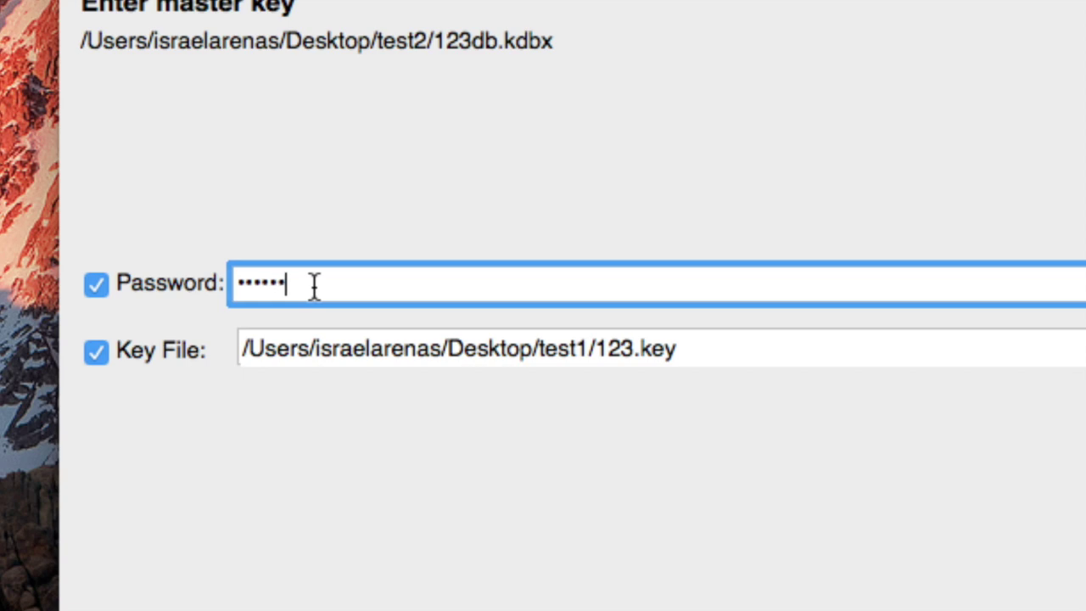
{"action": "key", "text": "Return"}
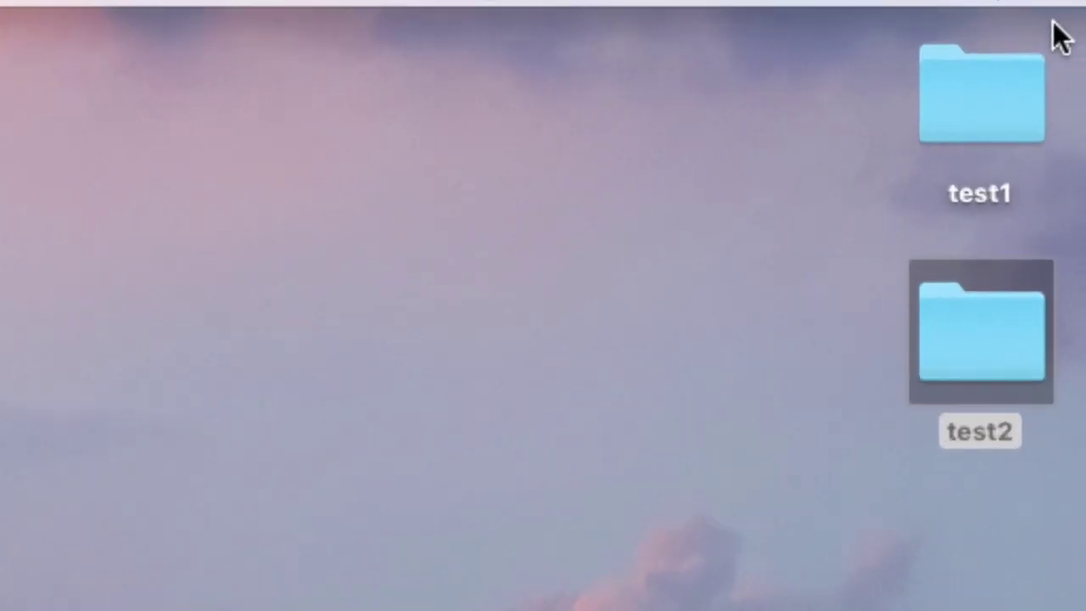
Open the test1 desktop folder, then close both the test1 and test2 Finder windows
{"action": "left_click", "coordinate": [1062, 25]}
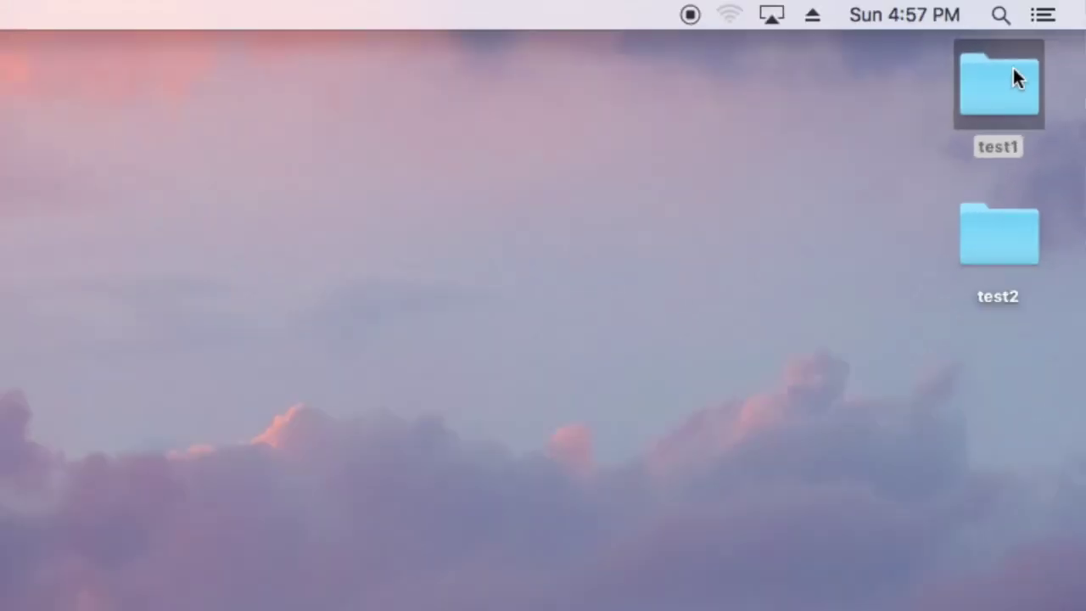
{"action": "double_click", "coordinate": [1013, 69]}
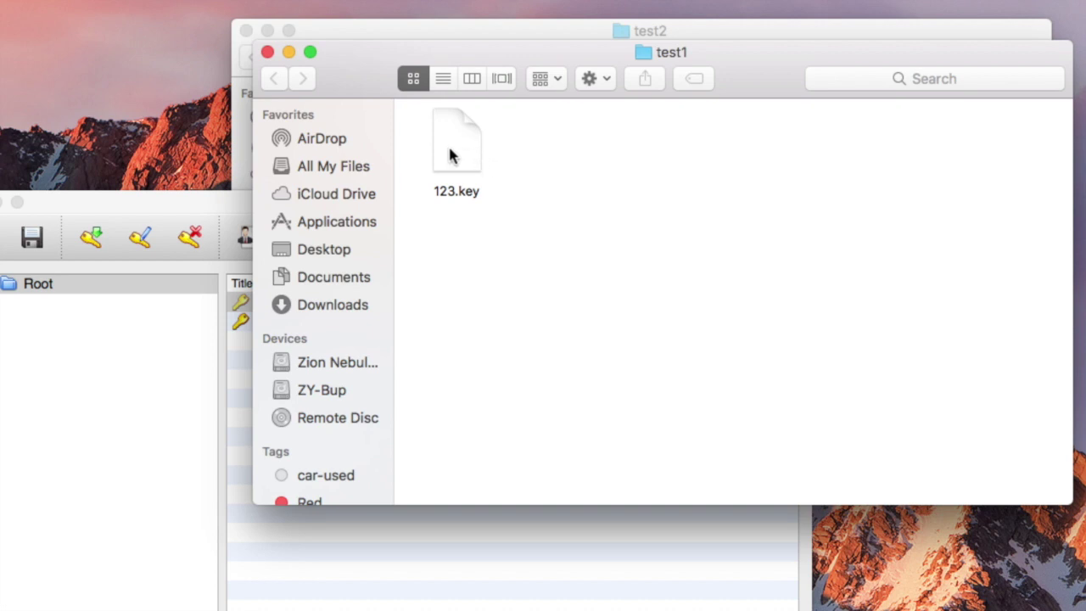
{"action": "left_click", "coordinate": [266, 52]}
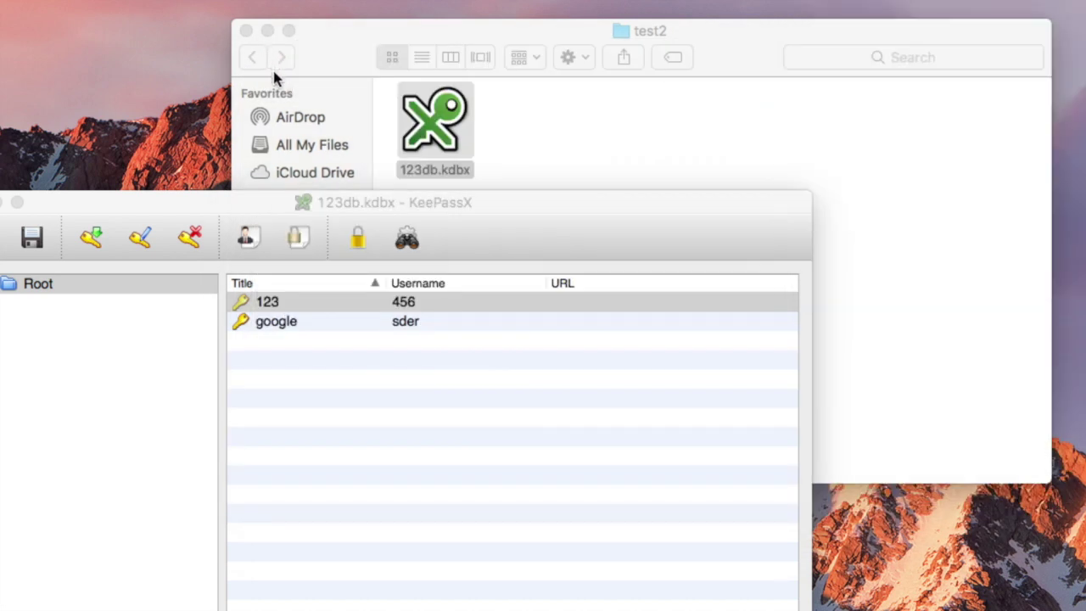
{"action": "left_click", "coordinate": [272, 68]}
{"action": "left_click", "coordinate": [243, 30]}
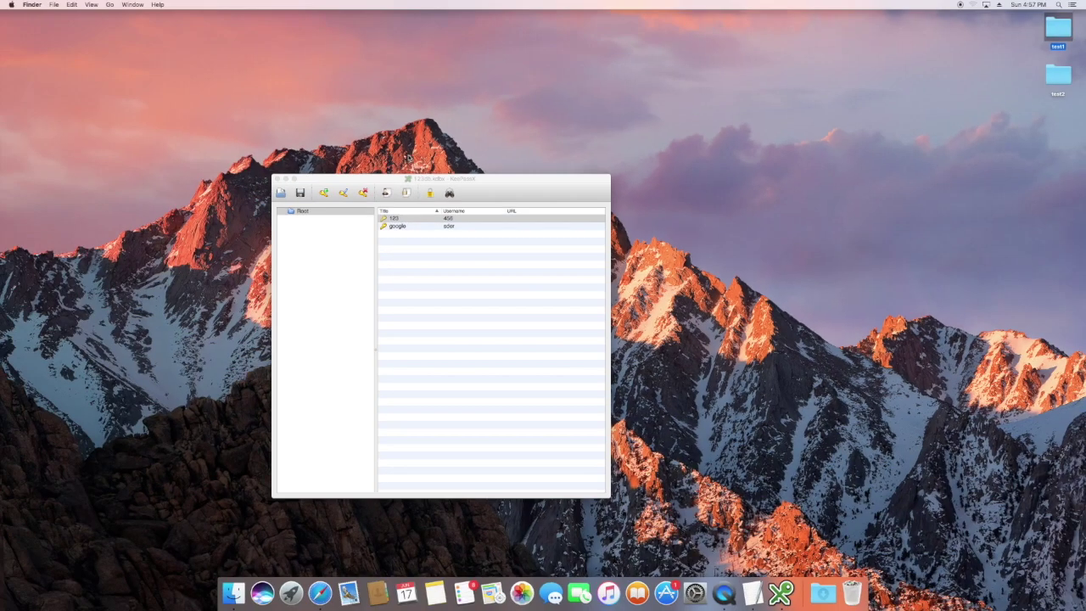